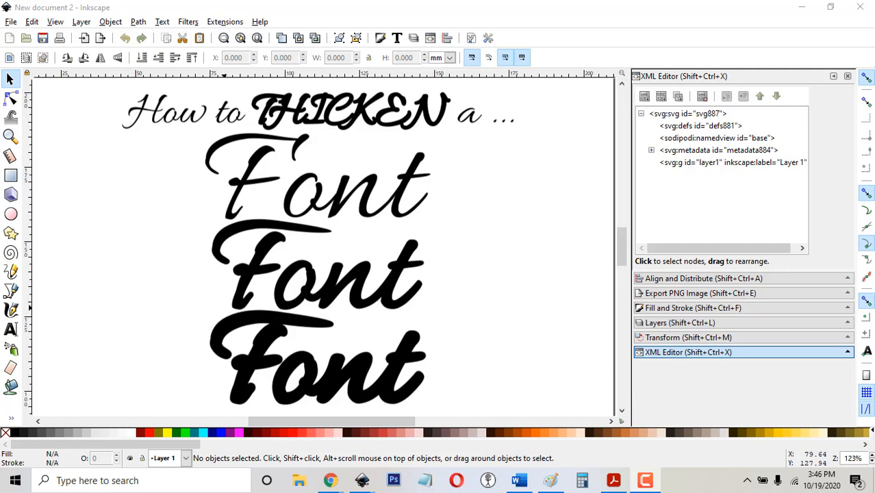
Add a text object reading "Font" in the empty middle area of the canvas.
click(10, 330)
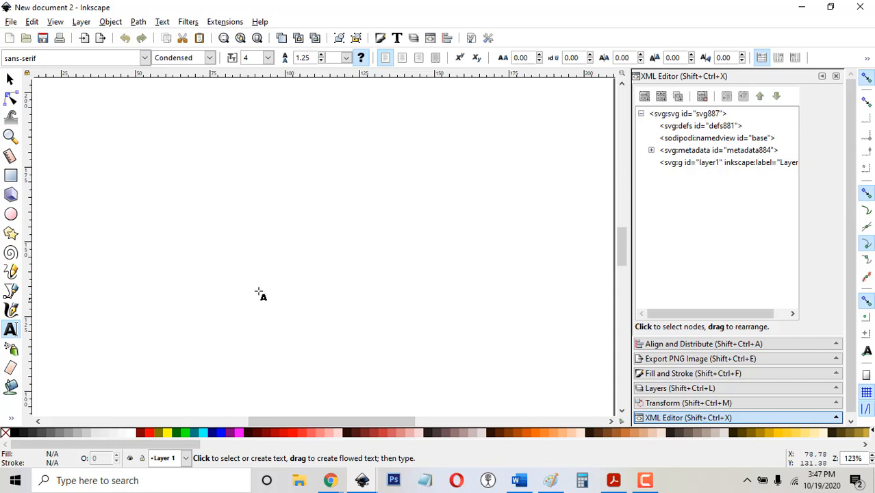
click(202, 271)
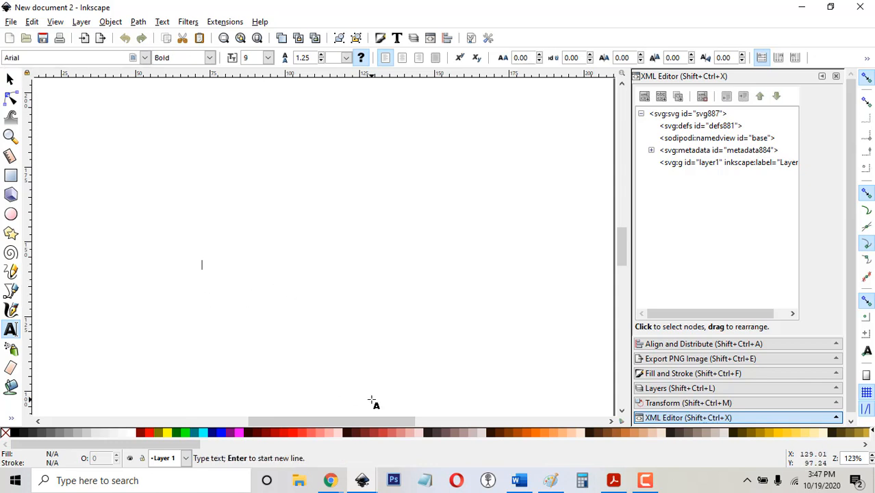
text(Font)
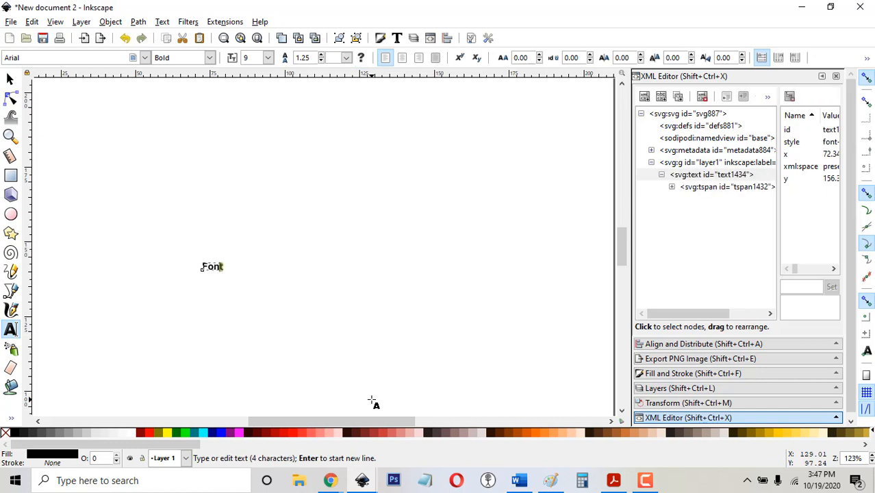
Select all letters of the word "Font" and set the font size to 144.
key(shift+Left)
key(shift+Left)
key(shift+Left)
click(268, 57)
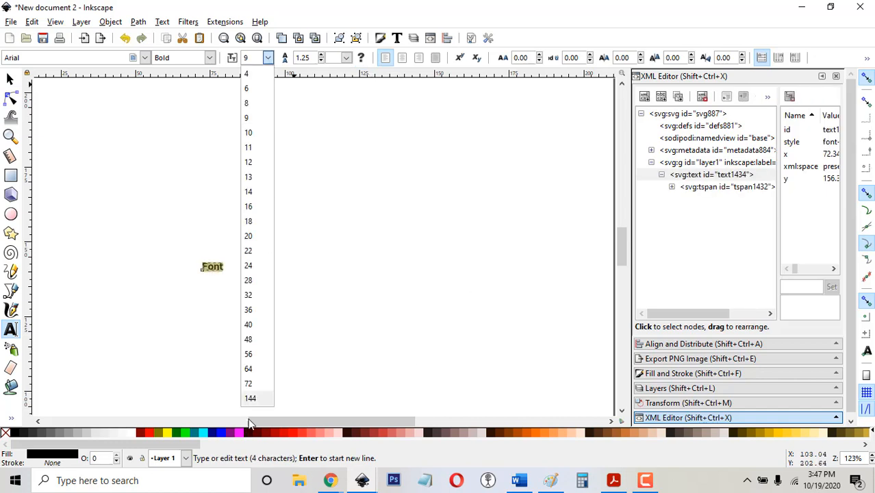
click(255, 398)
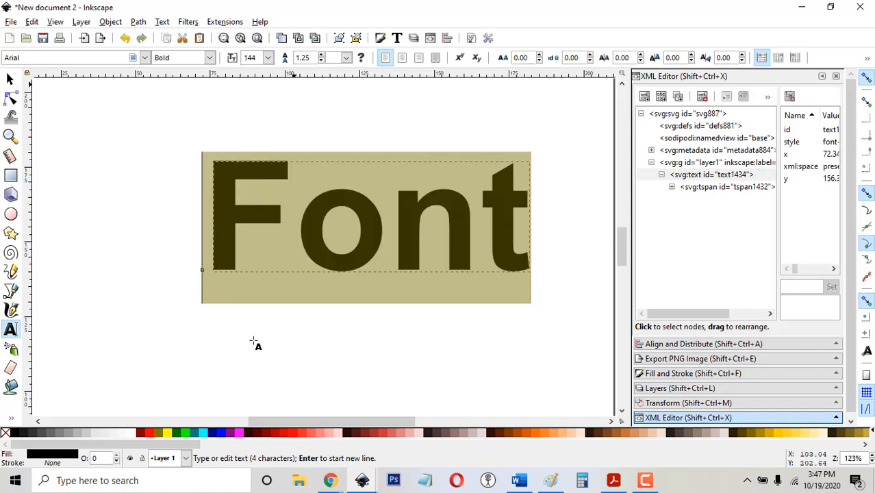
Change the typeface of the "Font" text to Allura.
click(144, 57)
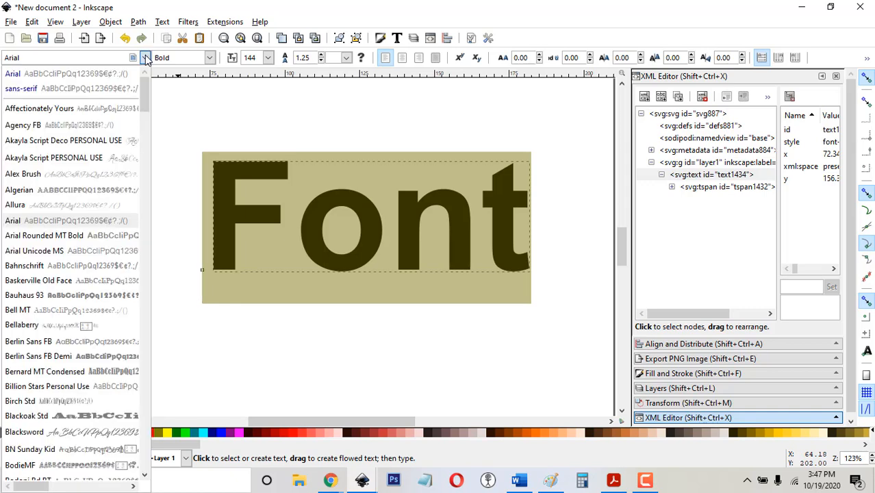
click(68, 205)
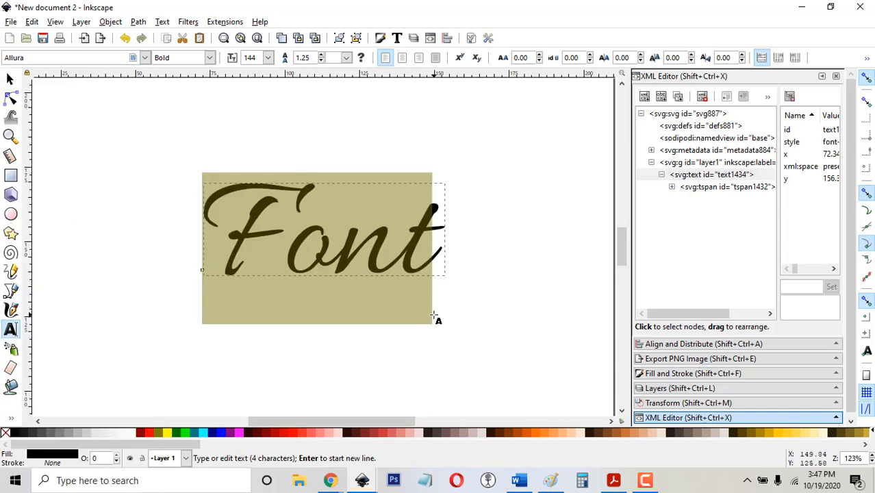
click(400, 264)
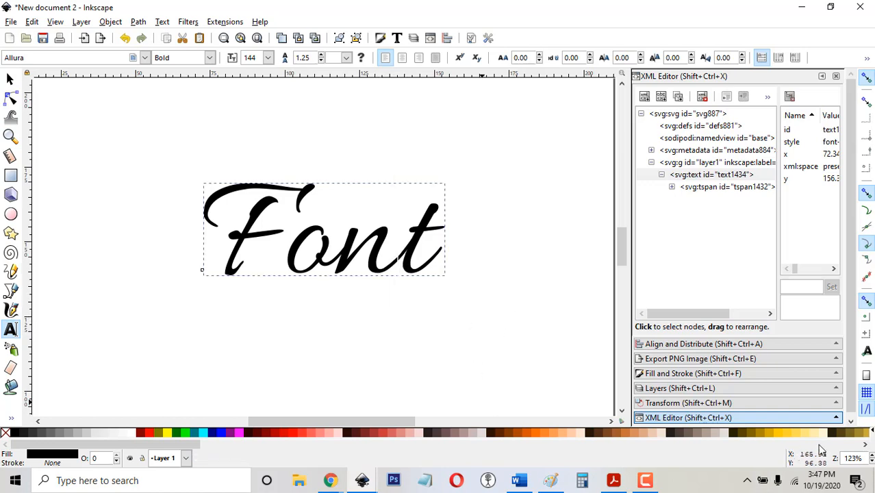
Measure the thickness of the thin connecting stroke between the o and the n at two spots with the Measurement tool.
click(871, 456)
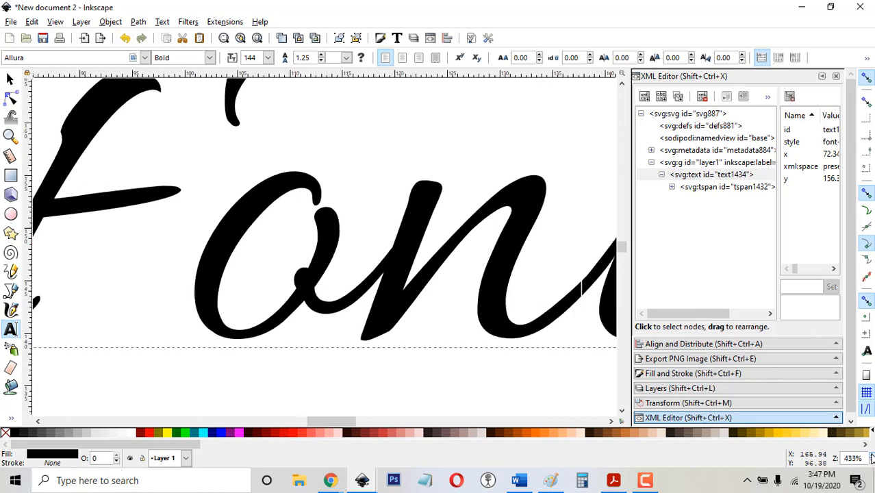
click(10, 156)
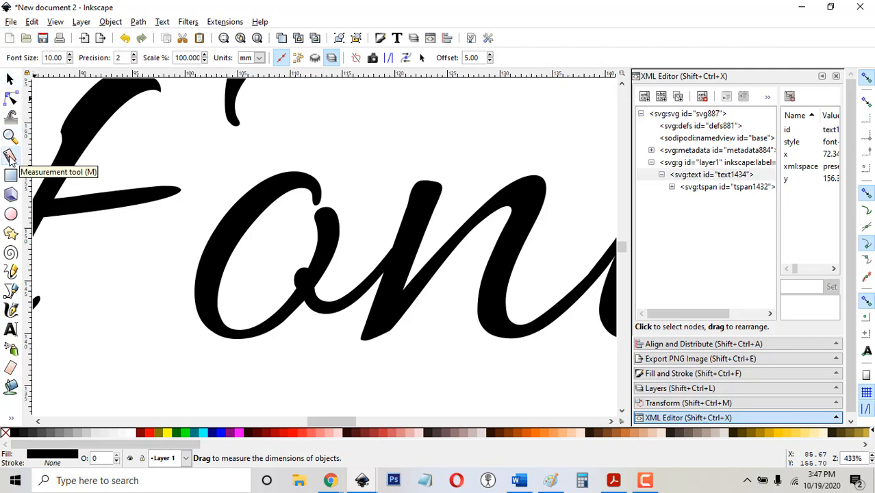
click(10, 79)
key(m)
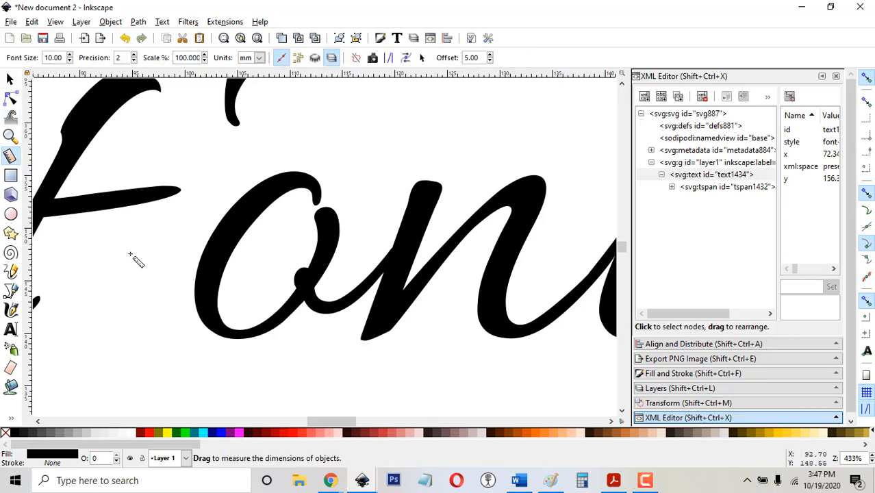
drag(351, 303, 345, 292)
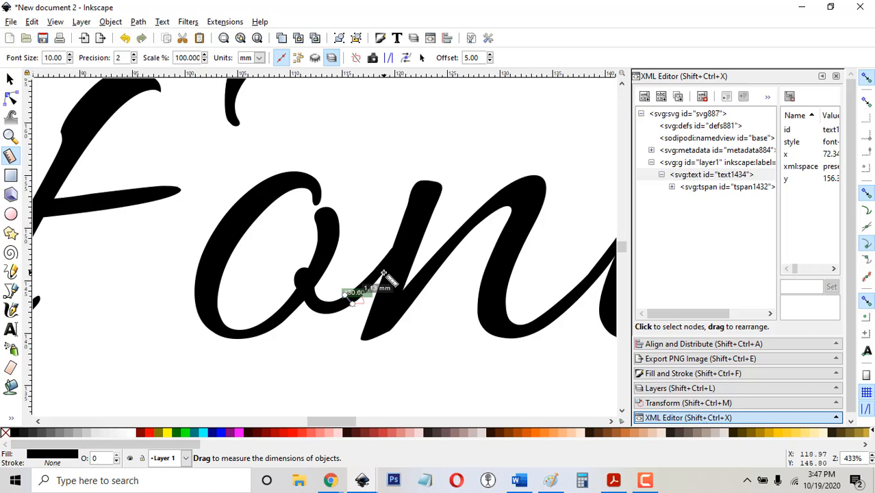
drag(382, 273, 375, 268)
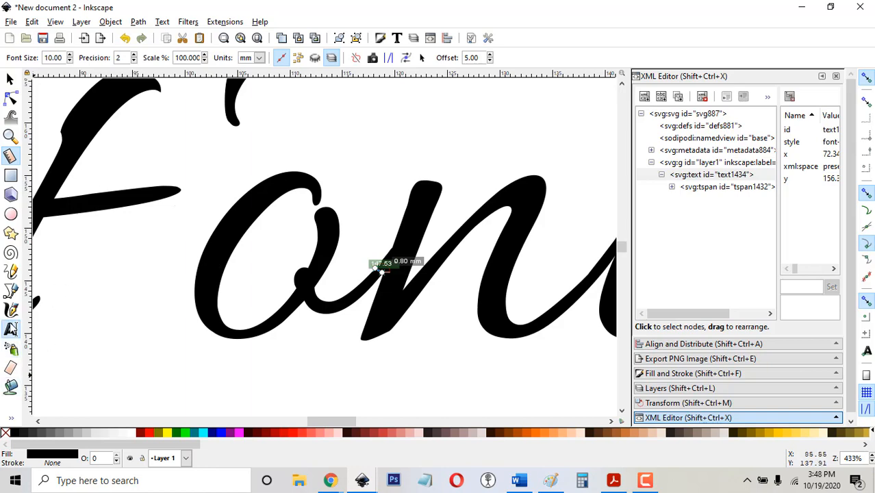
Select the whole "Font" text again and set its font style to Normal.
click(11, 329)
scroll(368, 274, down, 3)
click(338, 342)
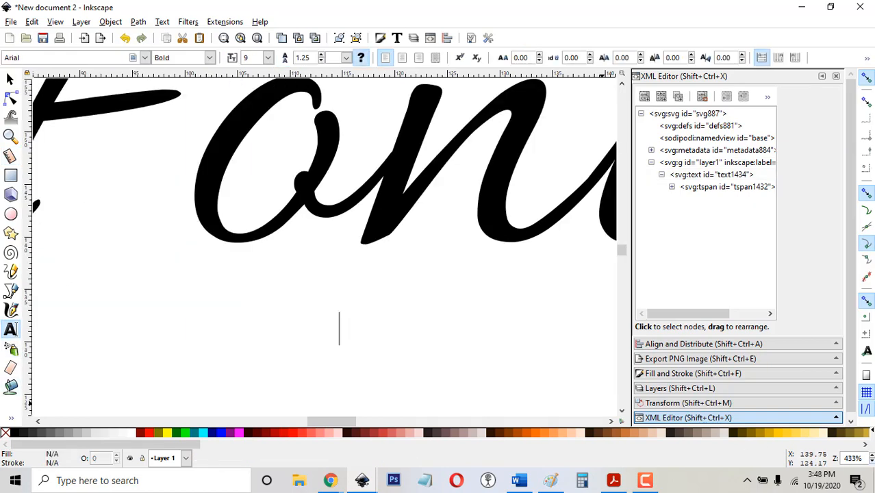
click(871, 464)
double_click(340, 195)
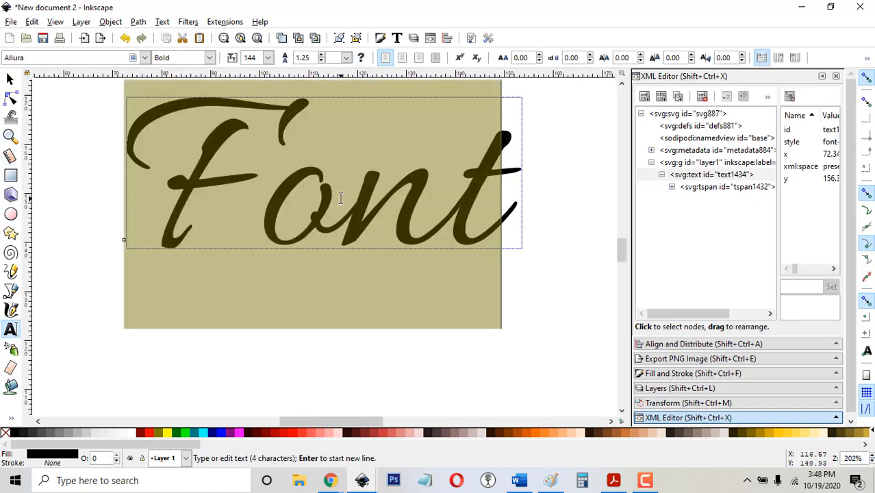
click(208, 58)
click(209, 57)
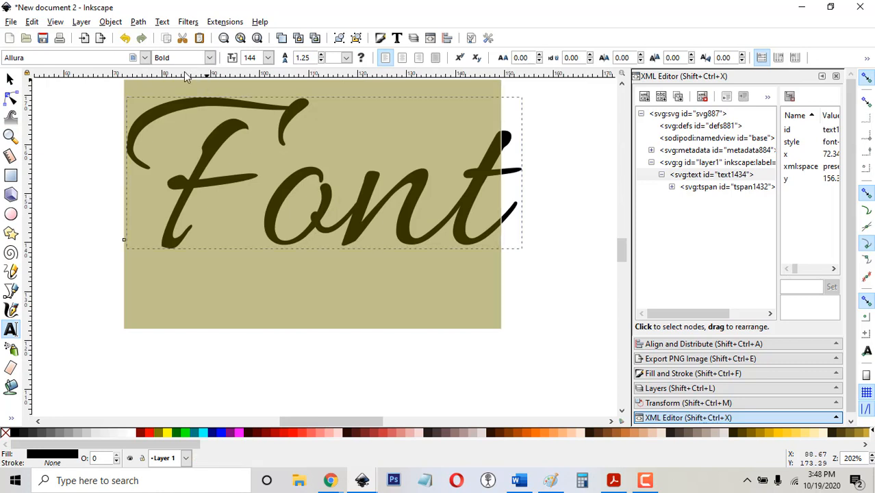
click(209, 58)
click(195, 77)
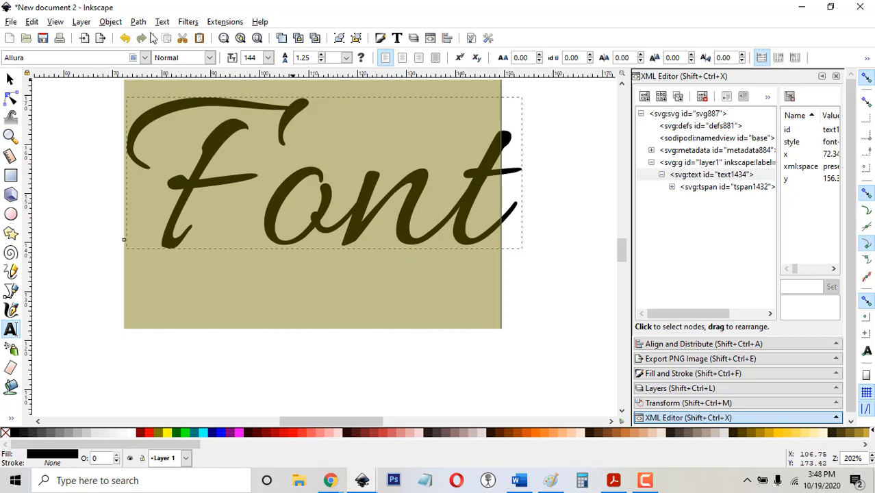
Convert the "Font" text object to paths and switch to node editing.
click(139, 22)
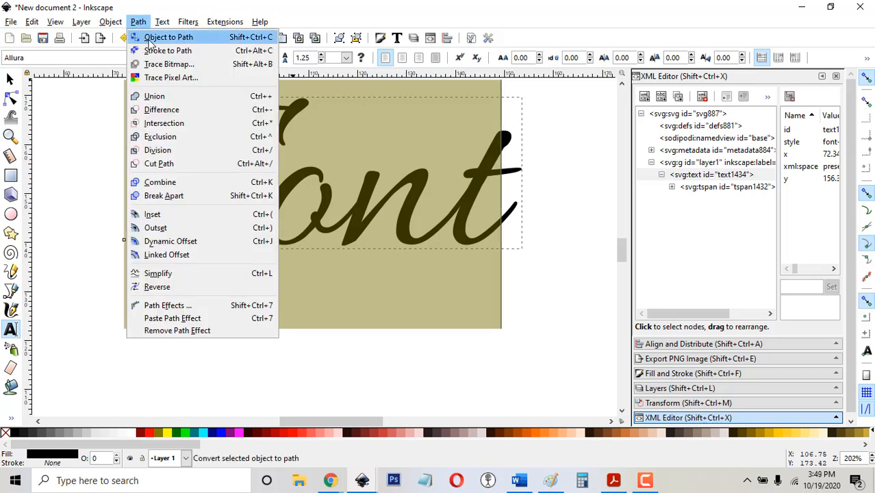
click(152, 37)
click(11, 99)
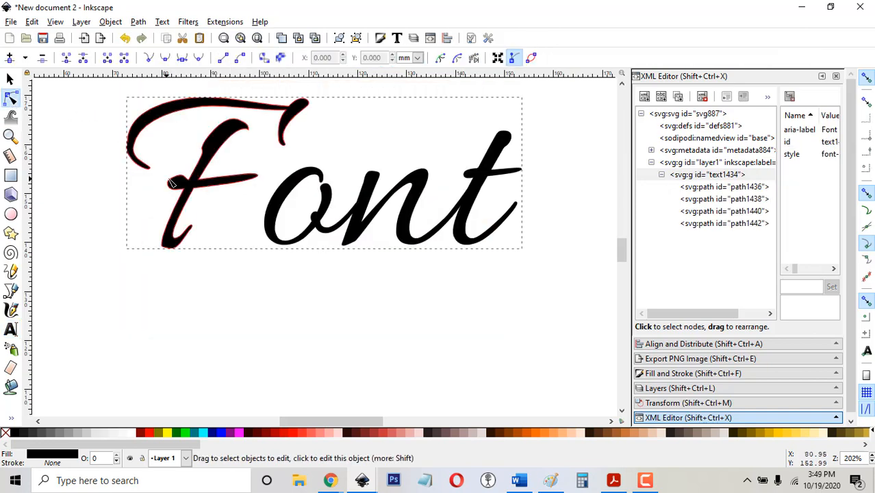
Examine the path nodes of each letter and the overlap where the n meets the t.
click(185, 182)
click(320, 192)
click(418, 185)
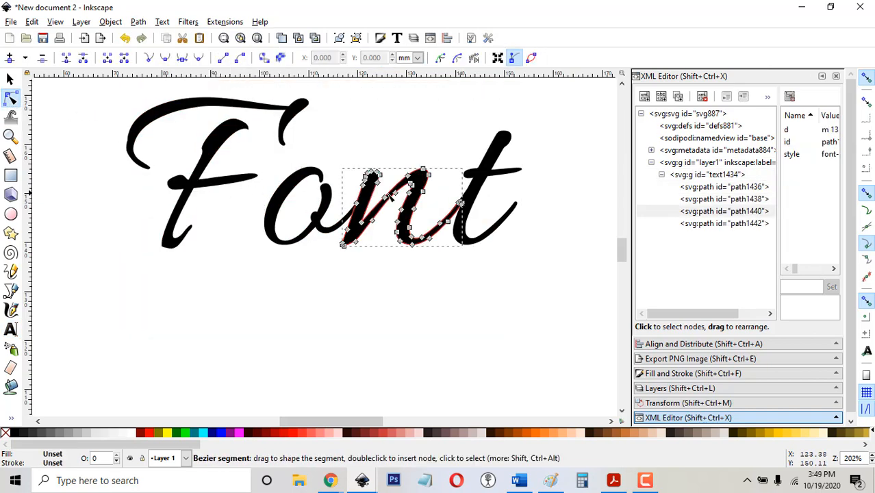
click(472, 174)
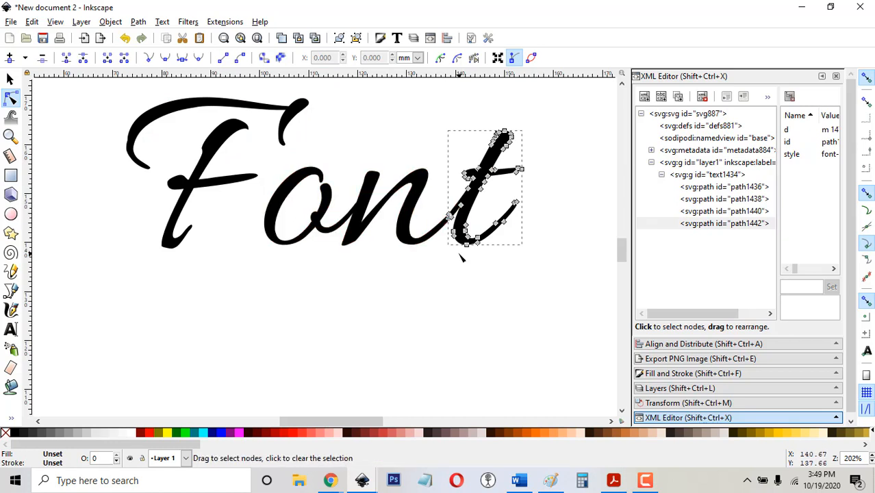
click(491, 269)
click(485, 193)
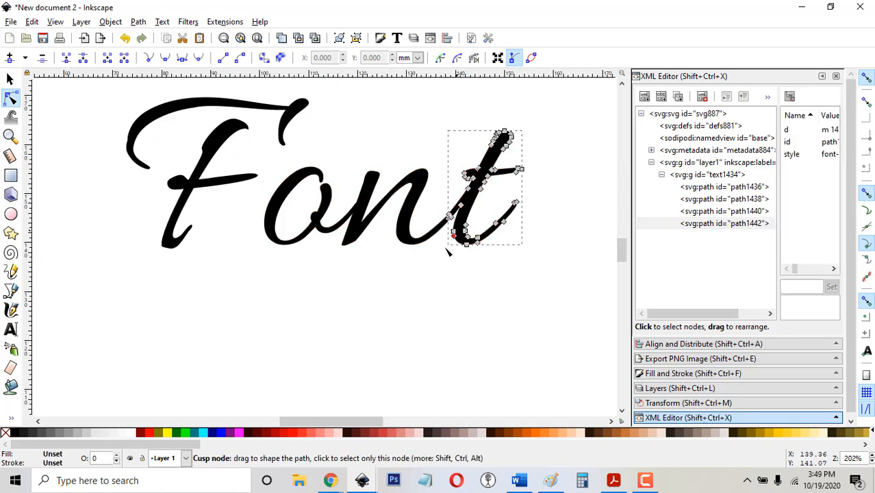
click(461, 221)
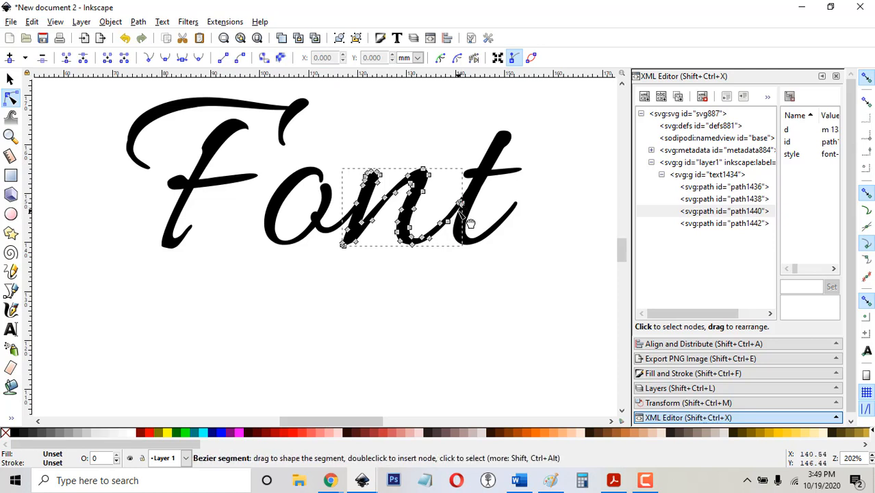
Select the o, n and t paths together and merge them into one path with Union.
click(353, 220)
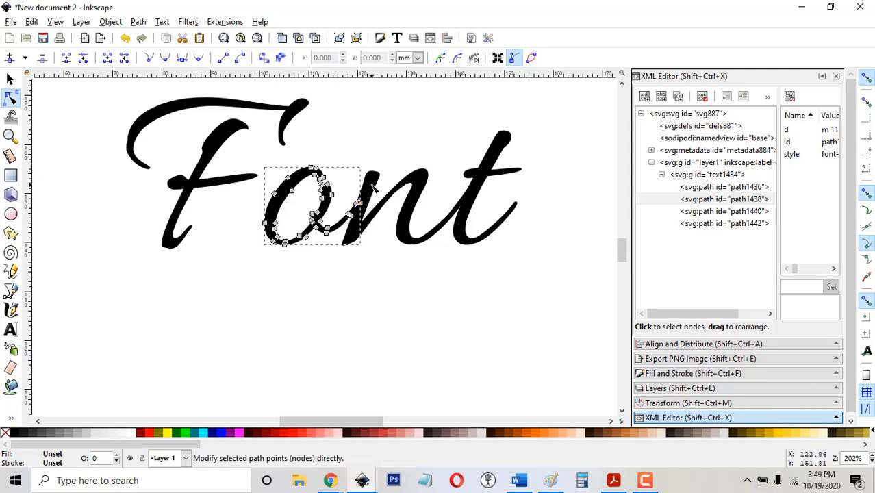
shift+click(373, 188)
shift+click(489, 166)
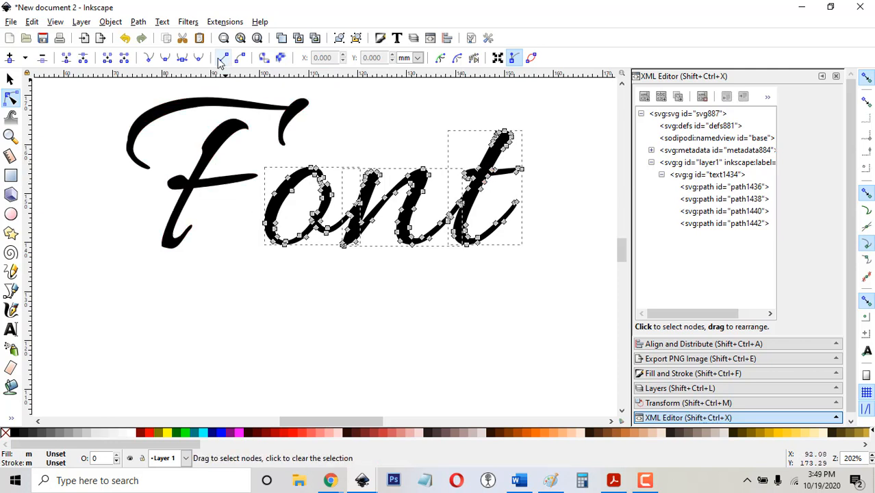
click(138, 22)
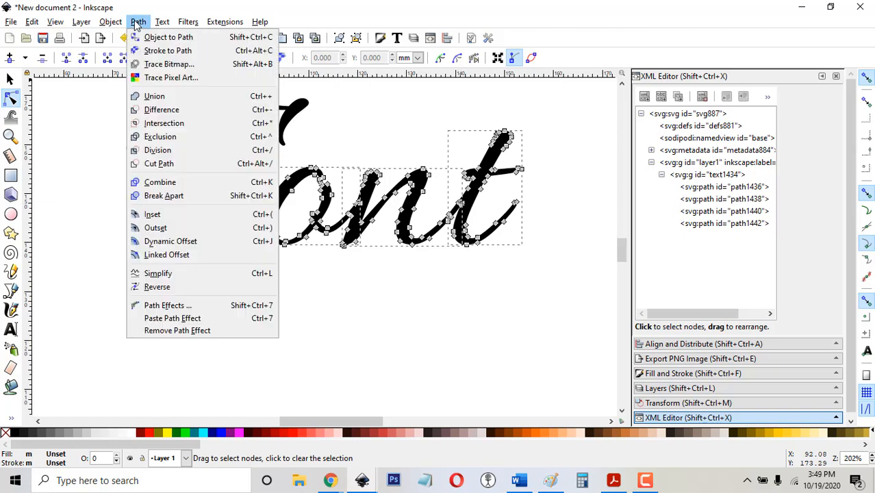
click(154, 96)
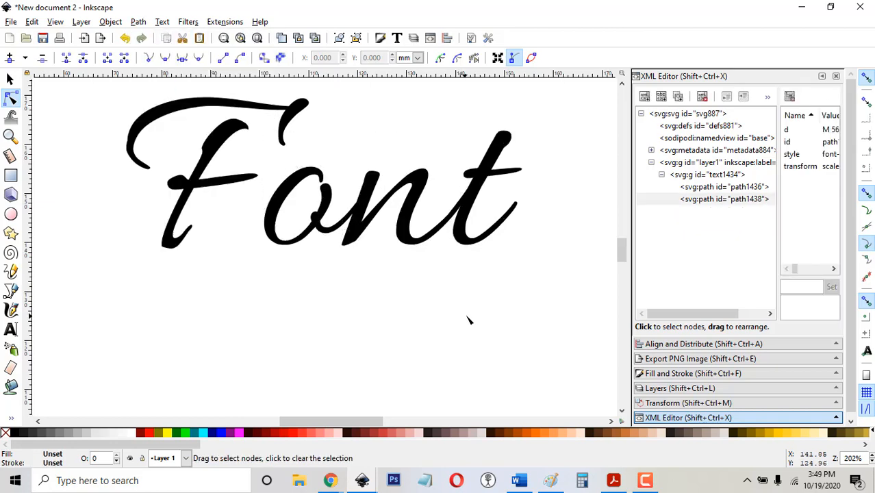
Examine the nodes of the merged "ont" path where the letters connect.
click(464, 225)
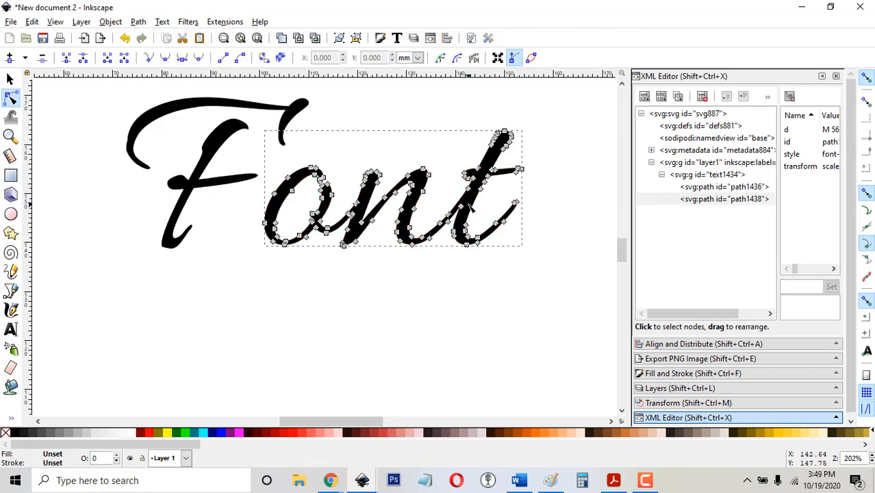
click(496, 298)
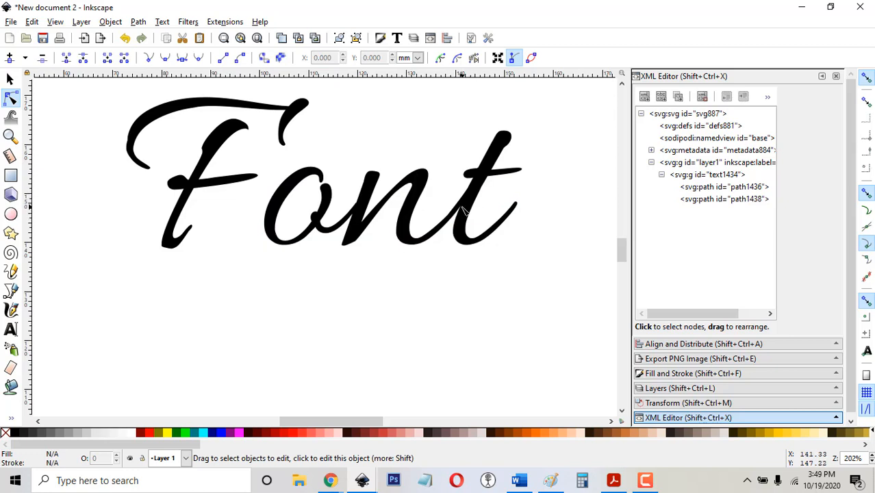
click(364, 236)
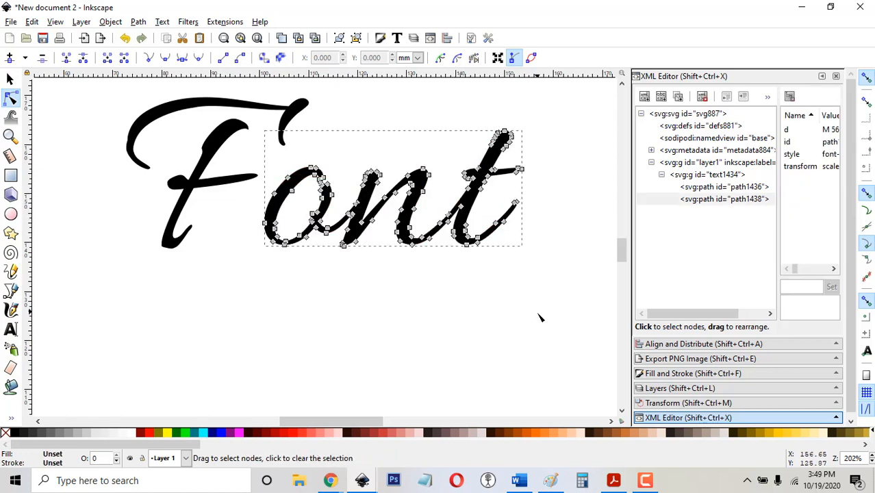
Fill the merged "ont" lettering with the Paint Bucket, using a Grow/shrink value of 2 px, and switch to the Selector tool.
click(871, 455)
click(871, 455)
click(871, 455)
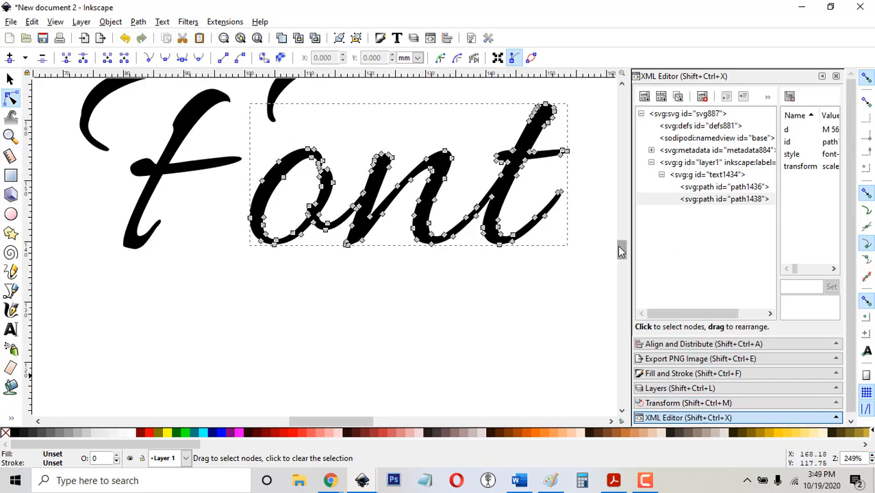
drag(618, 247, 618, 239)
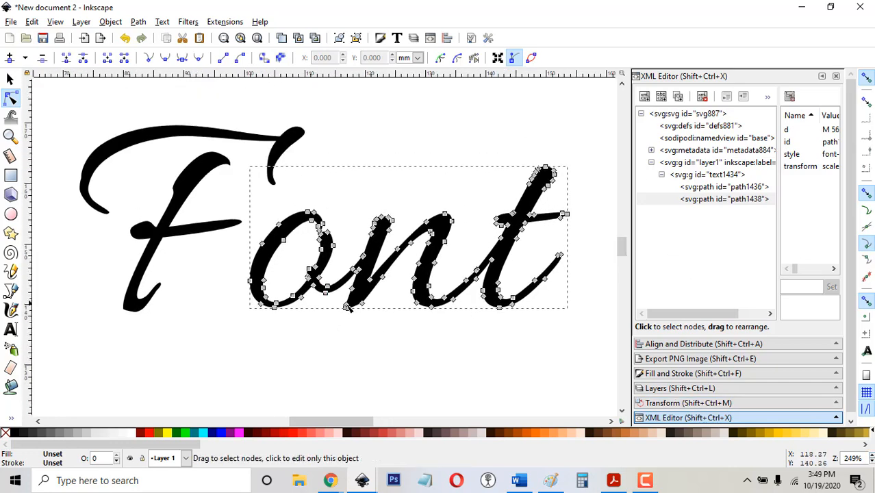
click(10, 387)
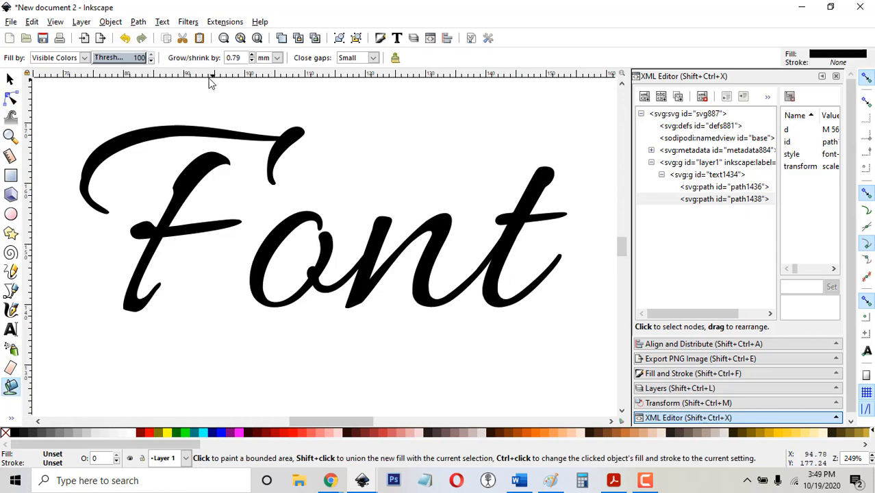
click(277, 59)
click(262, 141)
double_click(222, 58)
text(2)
click(441, 216)
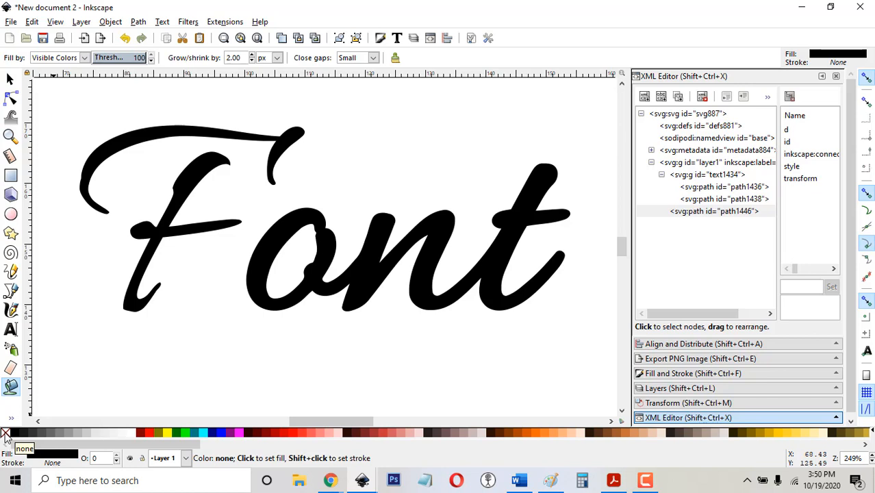
click(11, 79)
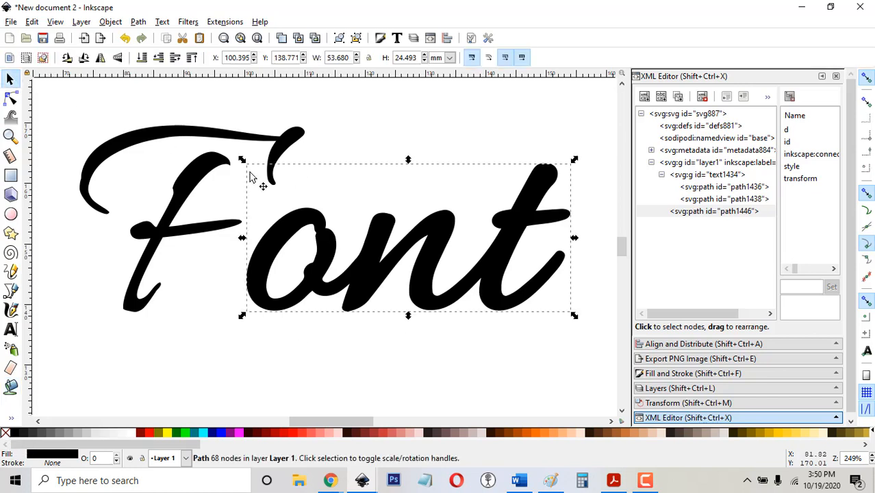
Compare the grown "ont" shape with the original by giving it a red outline without fill, and restore its black fill with no stroke.
click(5, 433)
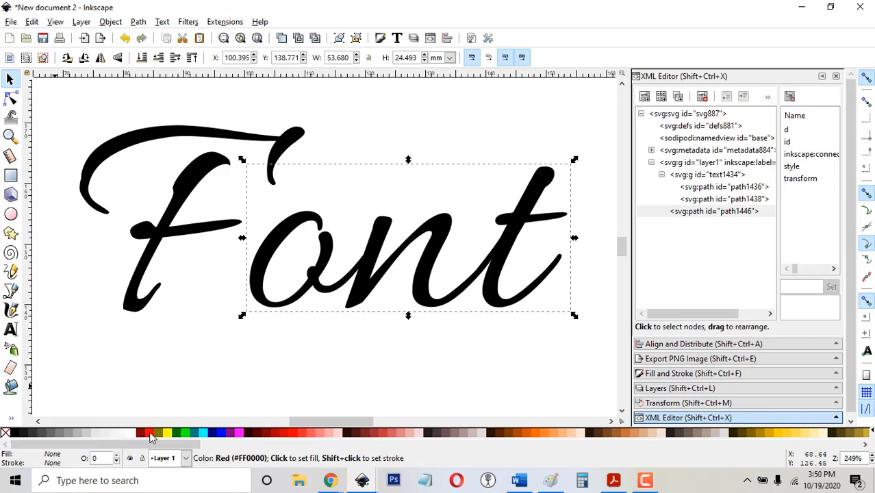
shift+click(151, 433)
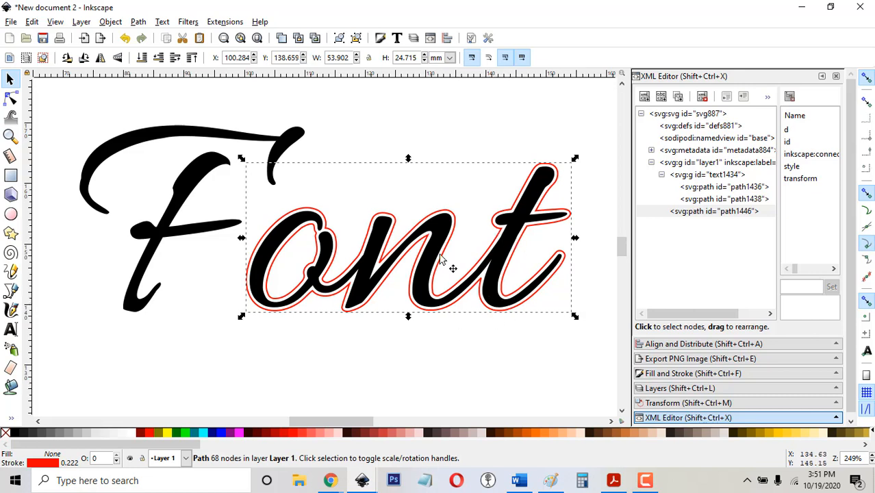
click(15, 434)
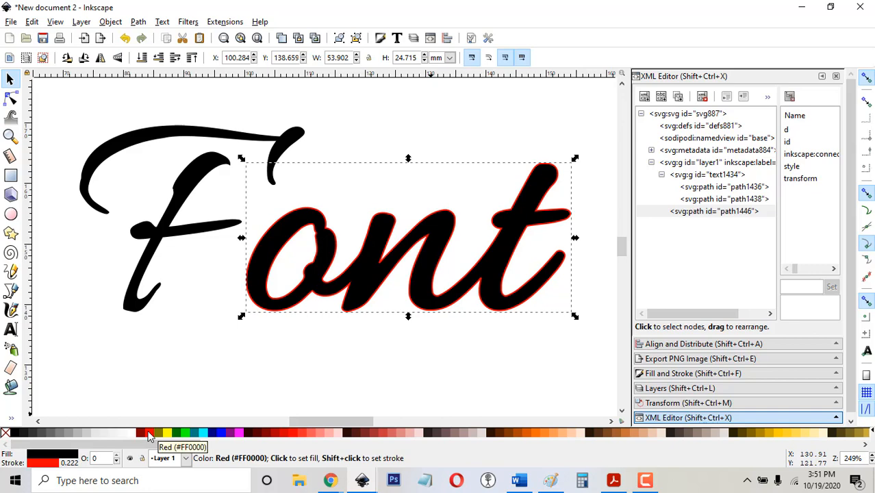
shift+click(4, 432)
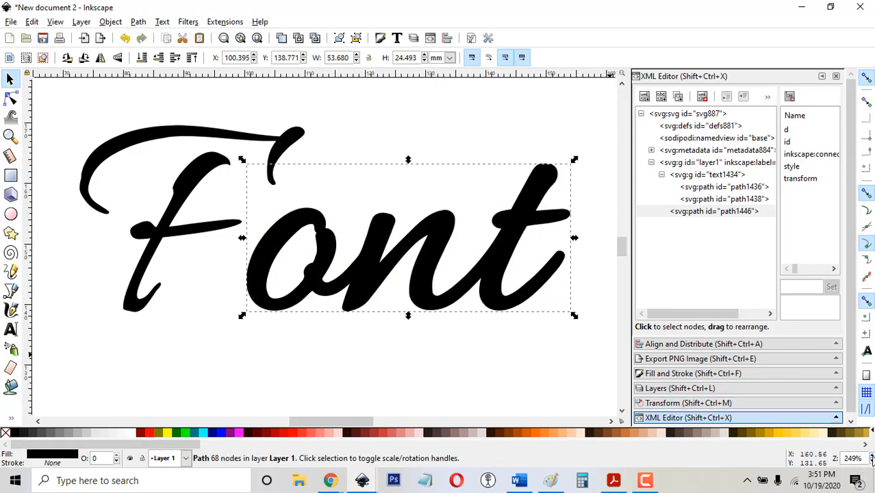
Measure the thickness of the stroke that connects the o to the n with the Measure tool.
scroll(871, 459, up, 6)
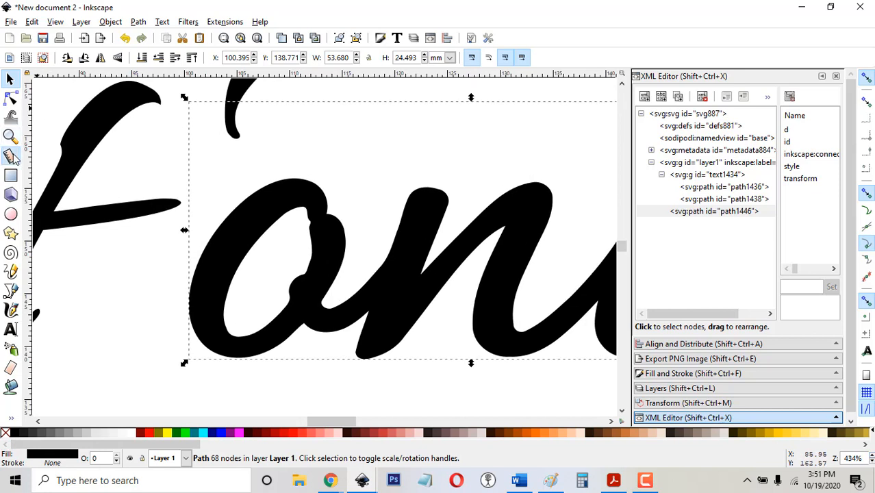
click(11, 156)
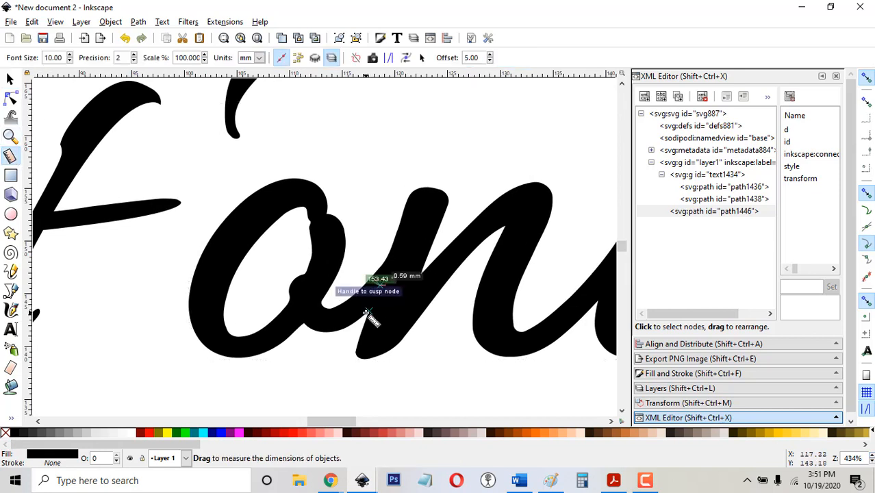
drag(366, 313, 354, 292)
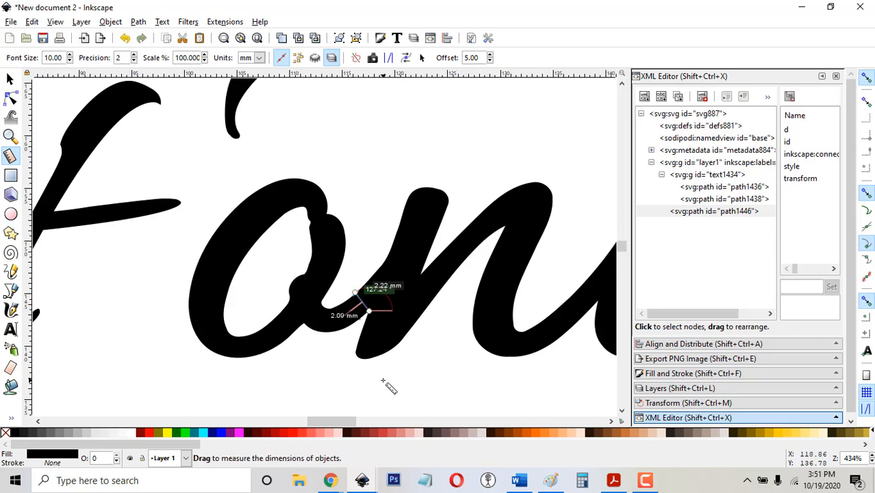
Add another Paint Bucket fill grown by 2 px to the "ont" lettering and measure the thickened stroke connecting the o and n.
click(10, 387)
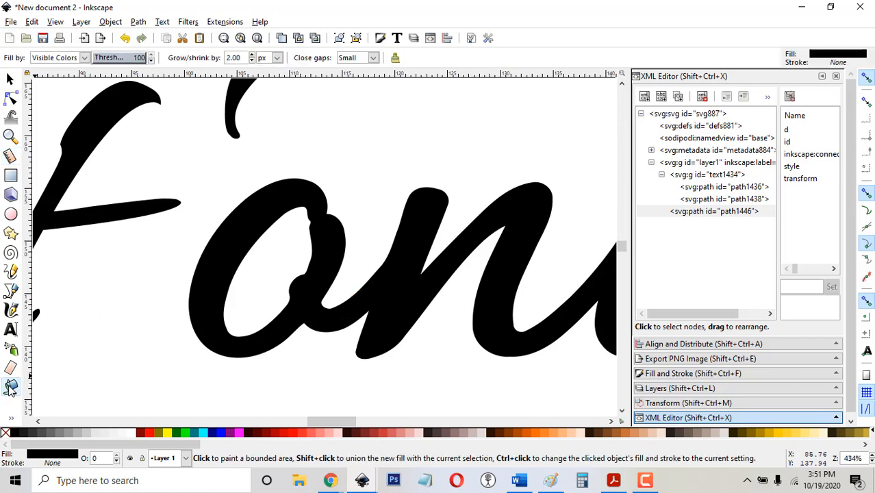
click(535, 207)
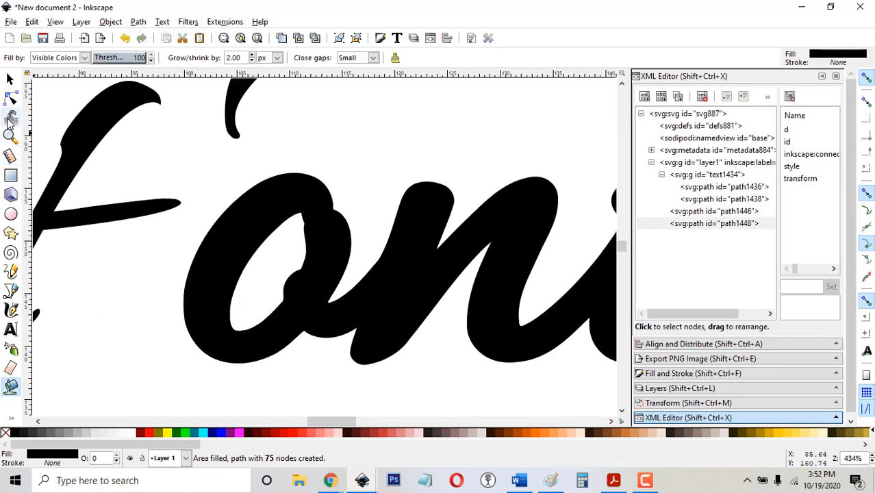
click(9, 156)
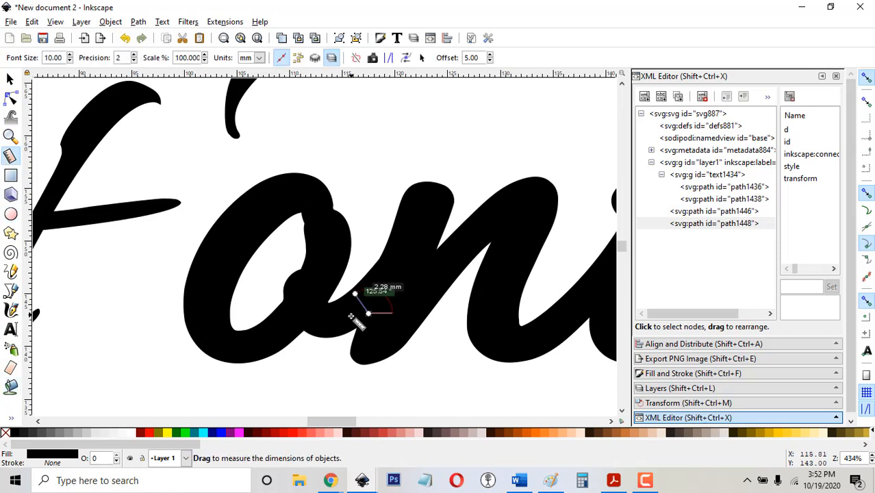
drag(354, 330, 343, 299)
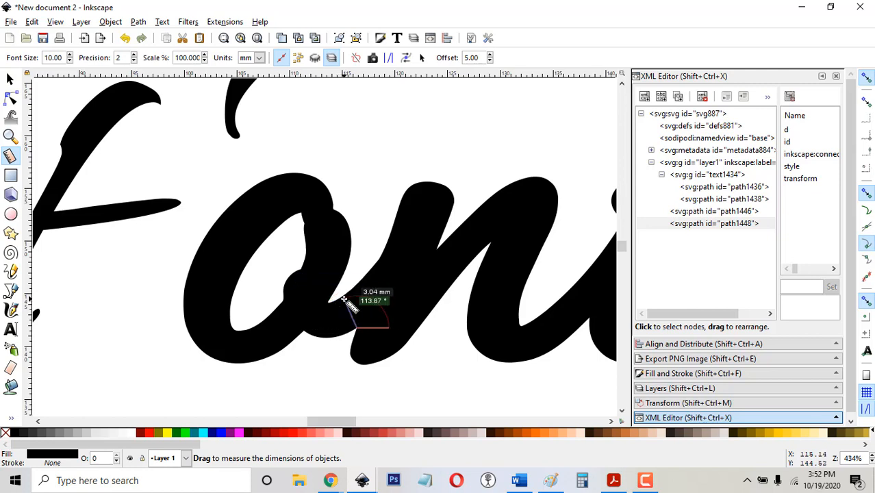
Turn off snapping to remeasure the stroke connecting the o and n, and undo the second Paint Bucket fill.
click(866, 79)
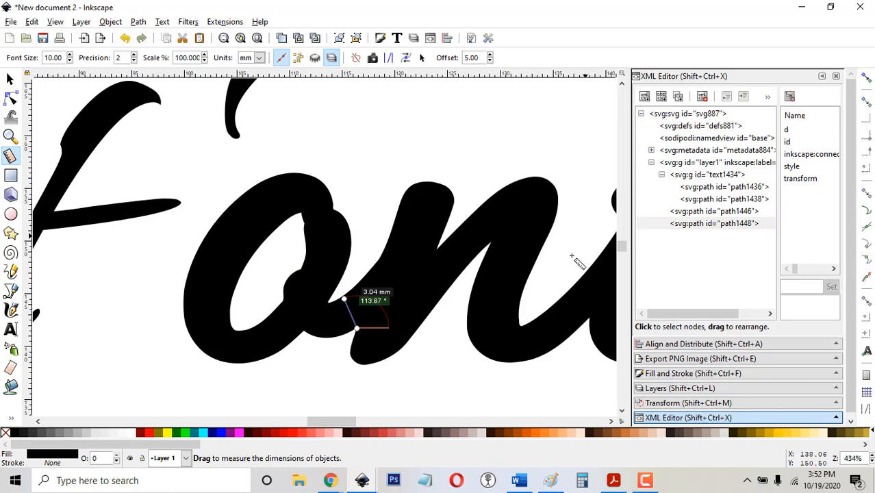
drag(349, 332, 334, 301)
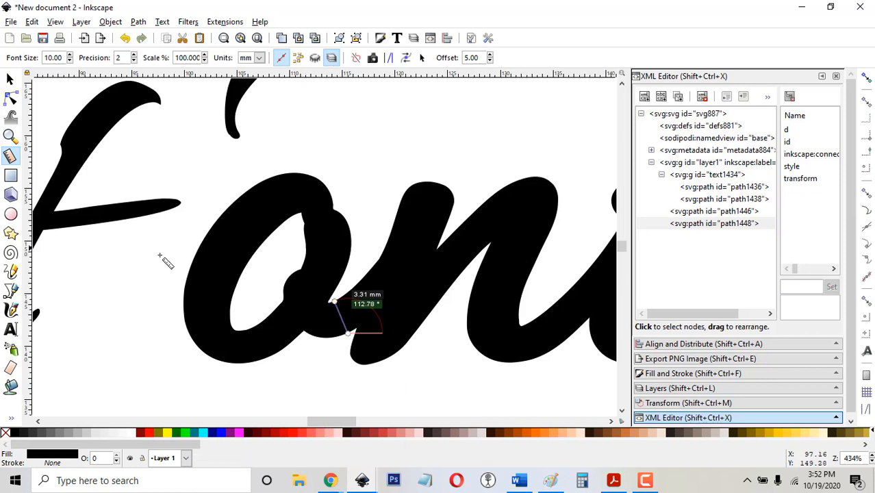
key(ctrl+z)
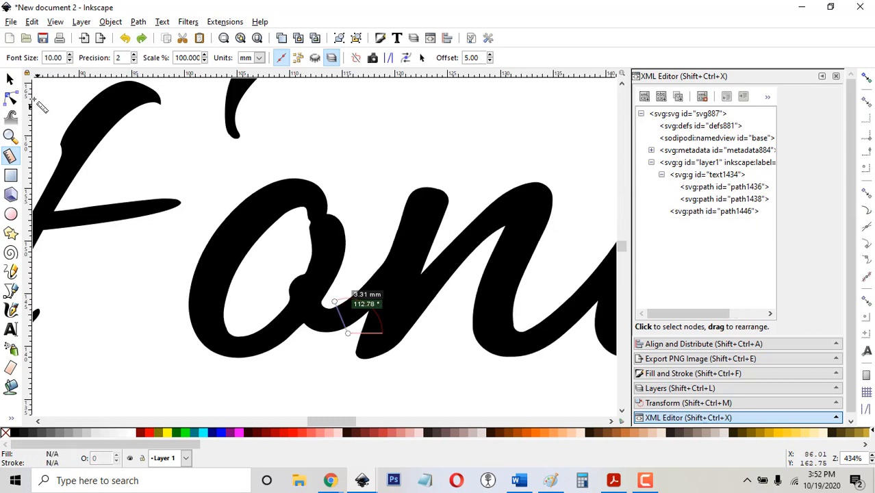
Thicken the n's diagonal stroke by moving the two nodes at its upper inner corner down and adjusting the handle along its lower edge.
click(10, 99)
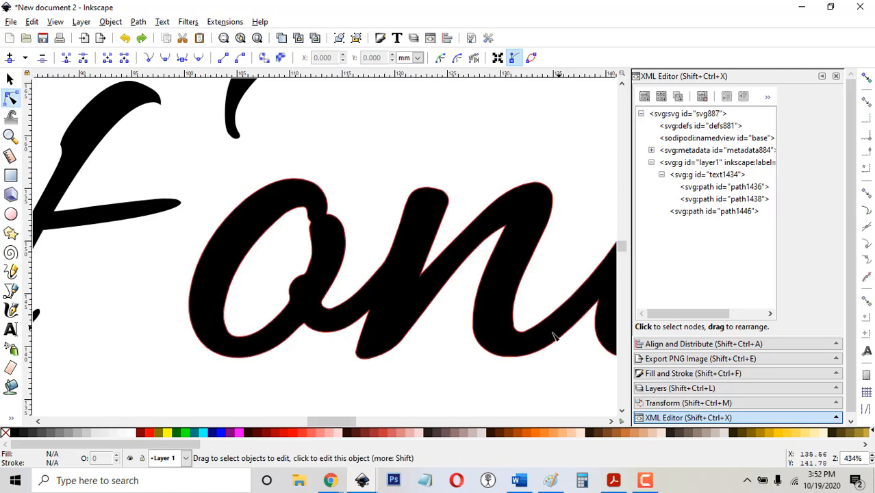
click(339, 320)
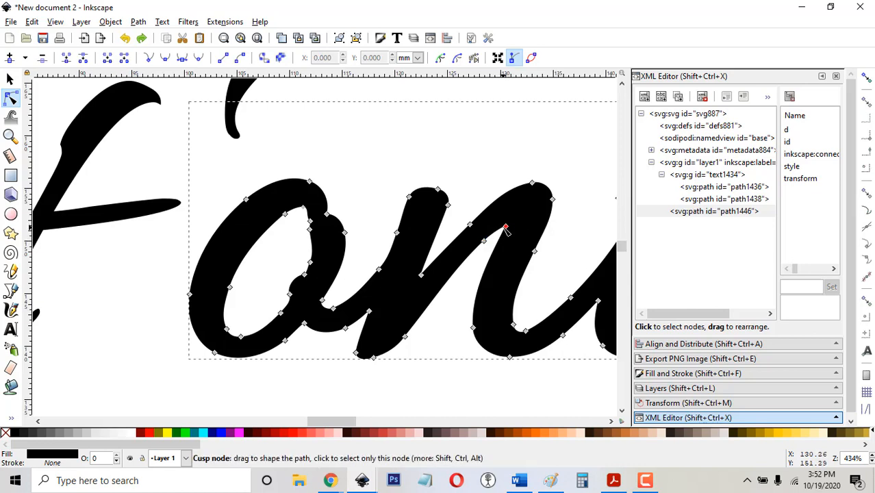
click(505, 227)
shift+click(484, 241)
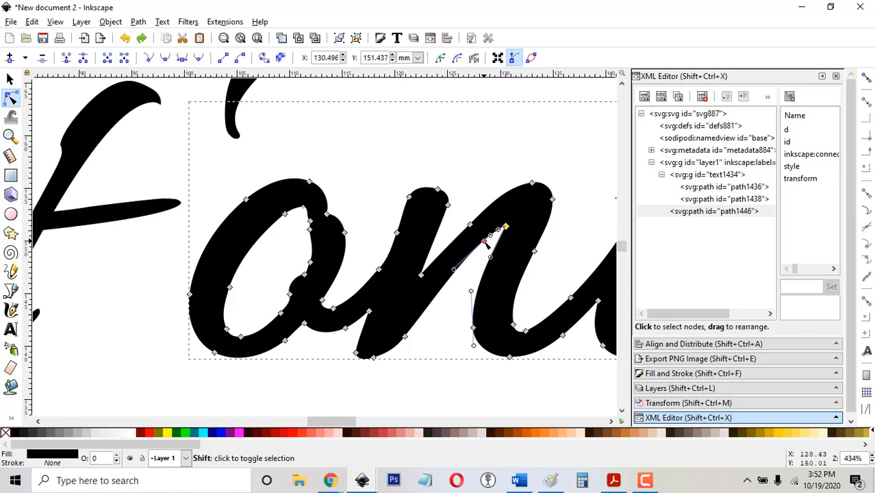
drag(505, 230, 499, 246)
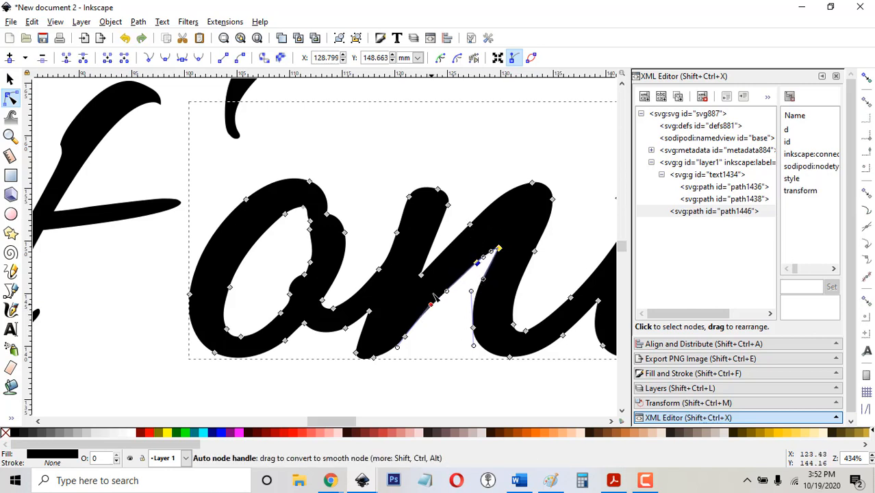
click(405, 337)
drag(432, 307, 433, 310)
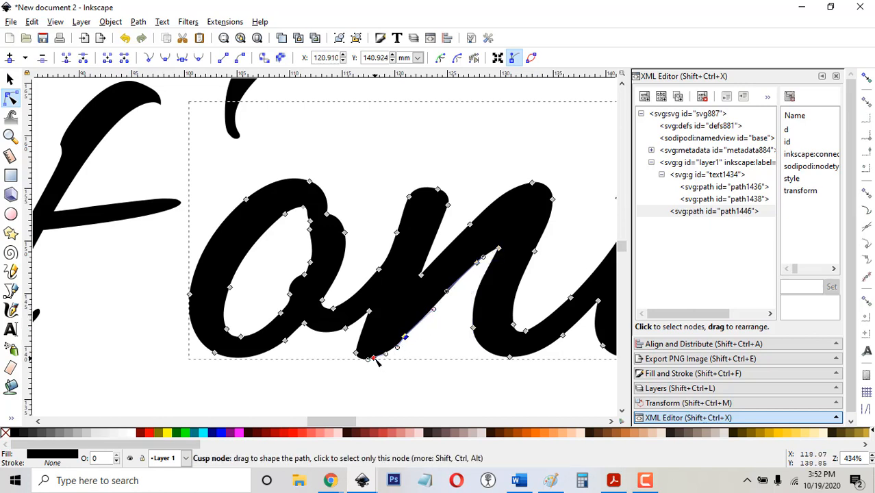
Thicken the lower part of the n by lowering its bottom nodes, adjusting its exit stroke's nodes and lowering the node at the t.
drag(375, 360, 382, 366)
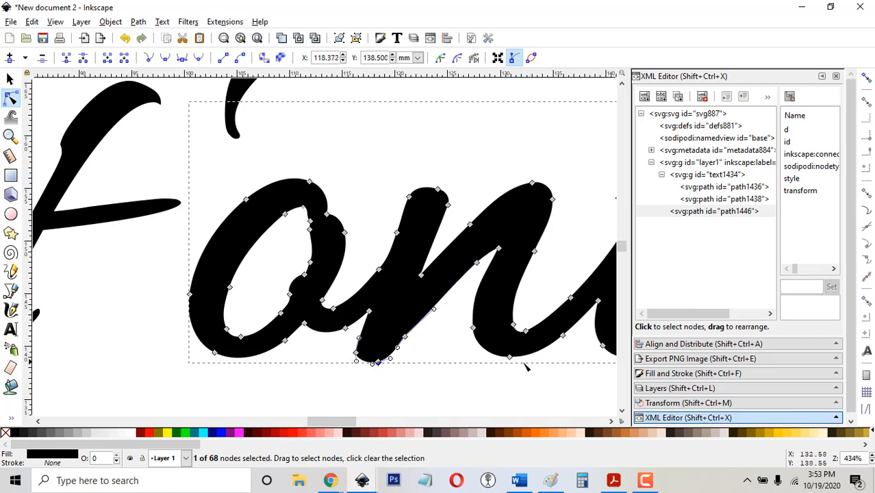
drag(510, 361, 511, 362)
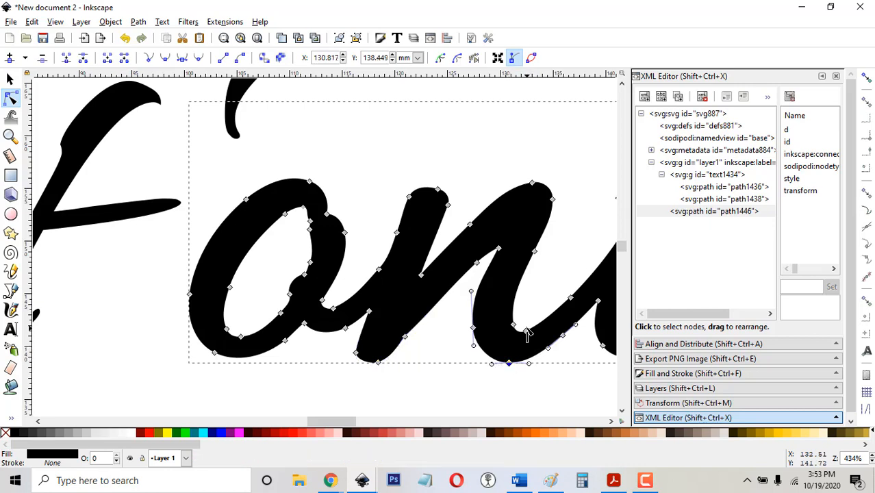
click(526, 333)
drag(527, 334, 567, 341)
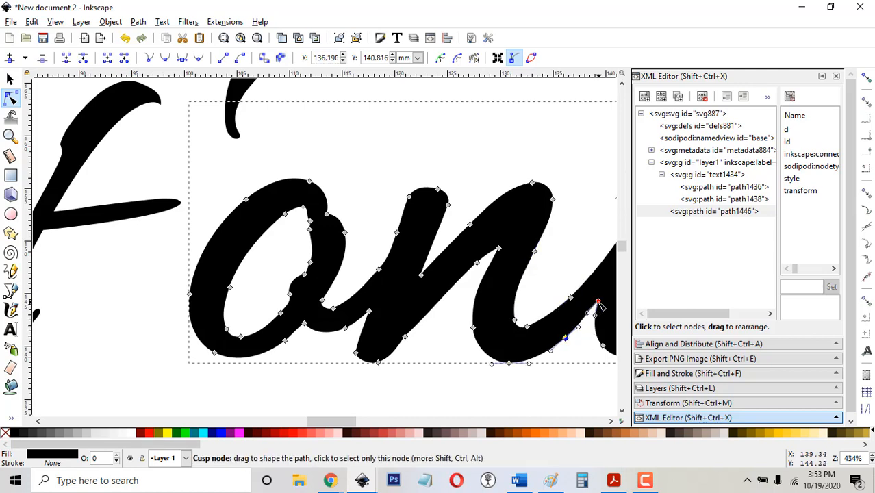
drag(599, 306, 596, 317)
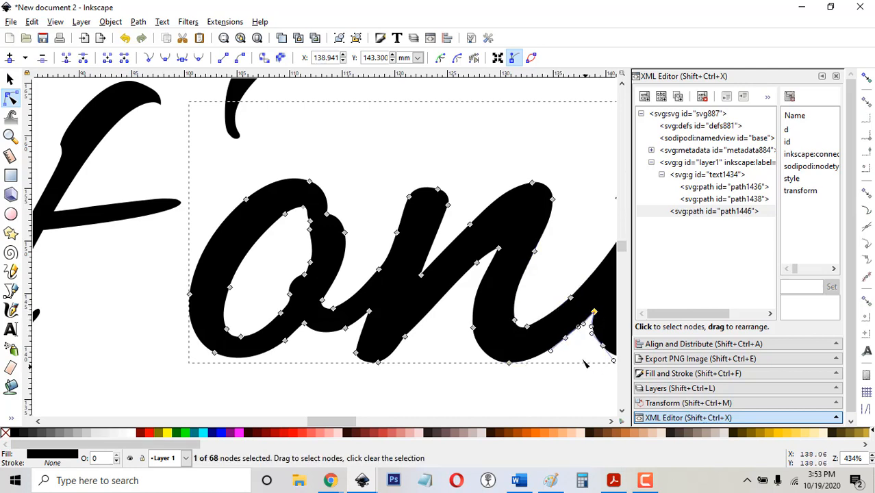
Delete the extra nodes on the lower edges of the n's exit stroke and diagonal, and smooth the diagonal with its curve handles.
click(564, 338)
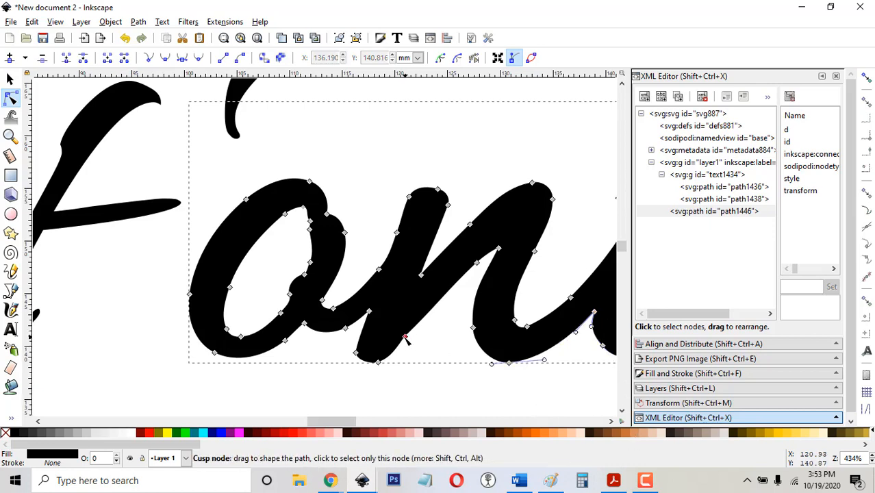
click(426, 394)
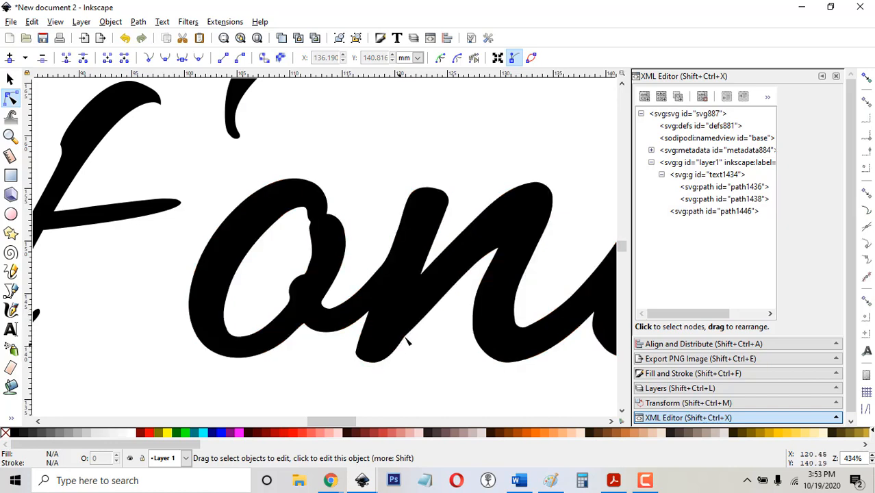
click(432, 316)
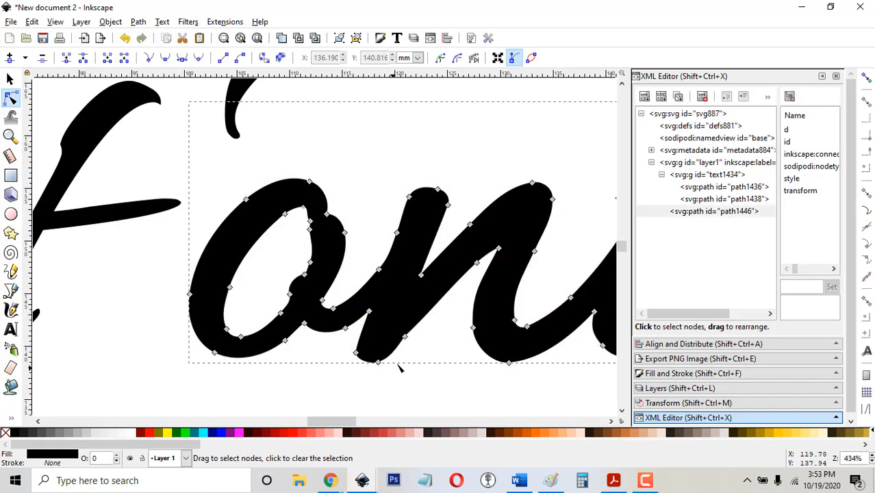
click(405, 338)
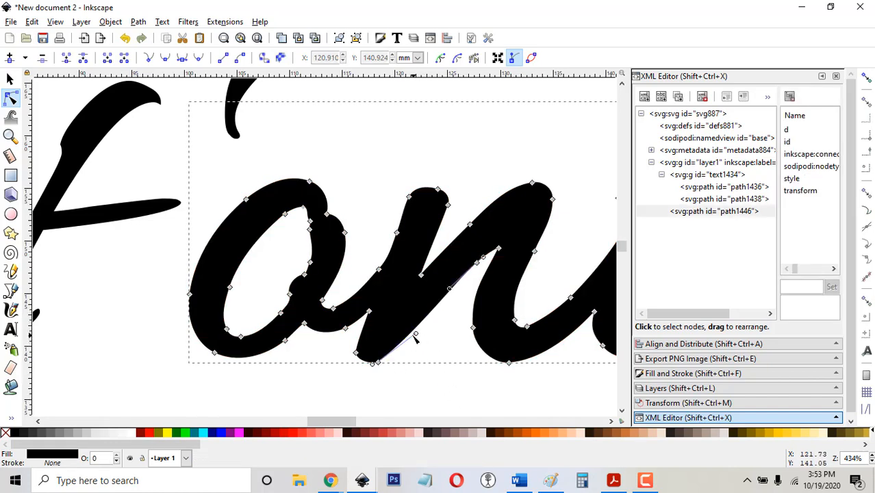
drag(416, 336, 401, 356)
drag(448, 290, 437, 293)
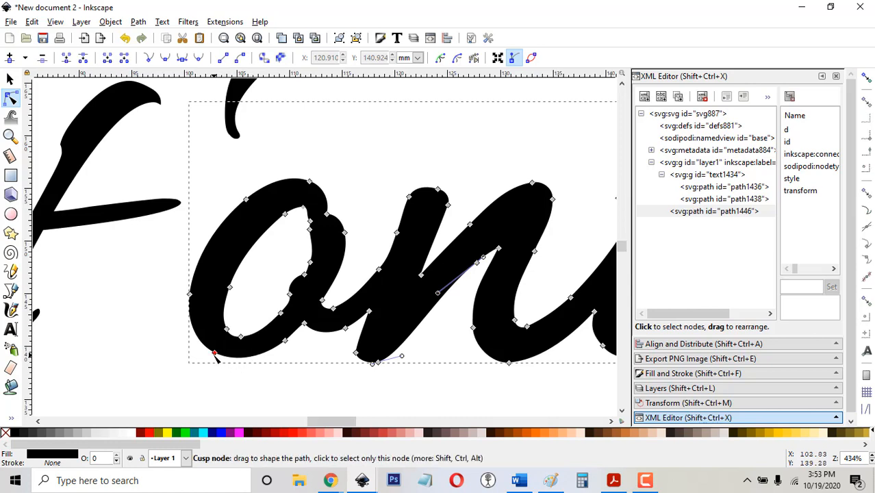
Thicken the o by moving its bottom outer nodes down, its bottom inner nodes up, and its upper outer notch node outward.
drag(214, 354, 213, 359)
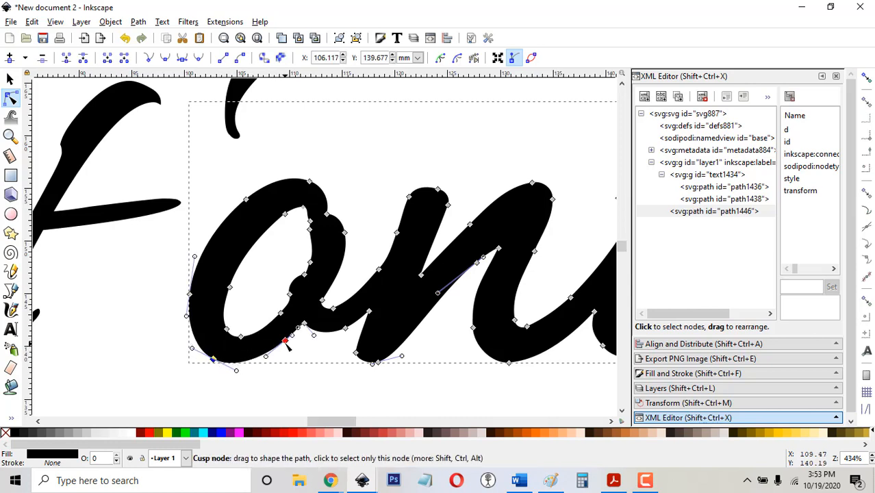
drag(286, 345, 241, 332)
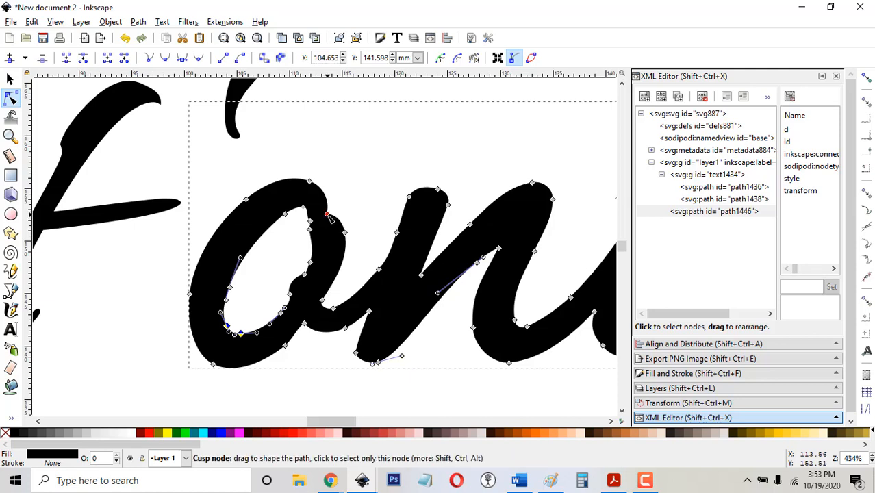
drag(327, 215, 332, 212)
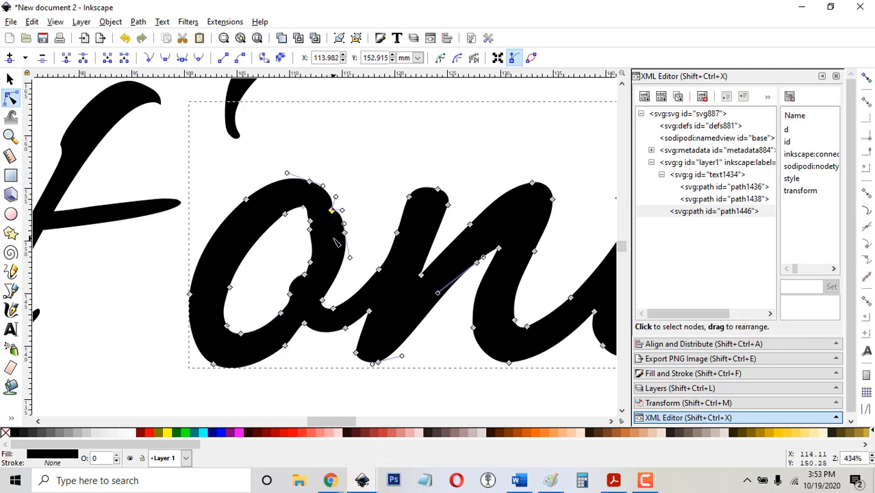
Move the node in the lower corner where the n's exit stroke meets the t slightly further down.
drag(328, 422, 343, 419)
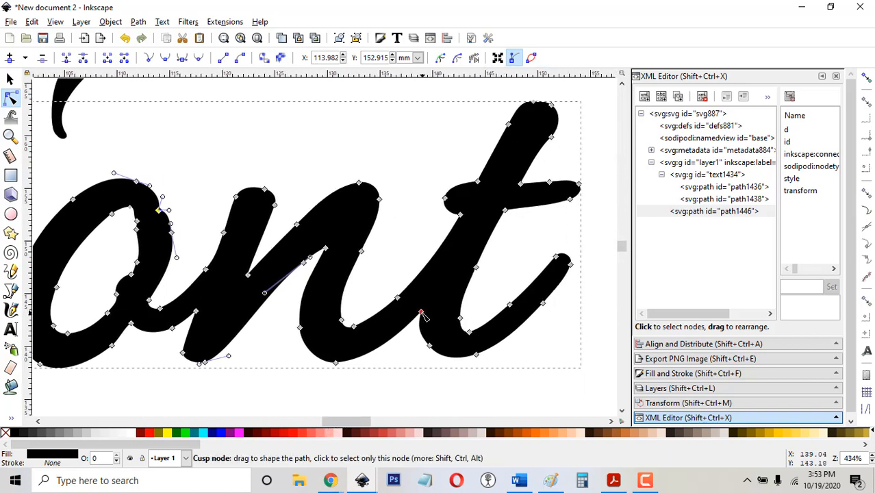
drag(421, 312, 425, 318)
drag(423, 321, 421, 319)
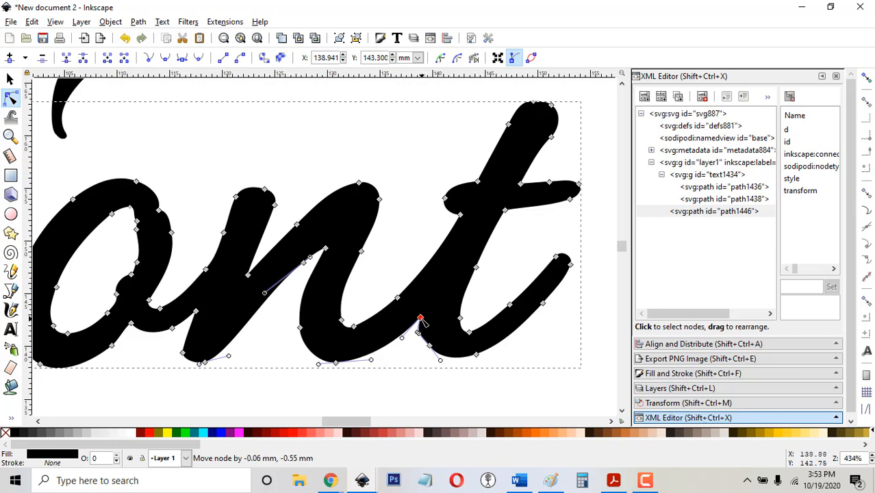
Thicken the t's exit stroke by moving its three lower-edge nodes together outward, and shift the node at the curve's lower corner outward.
click(543, 303)
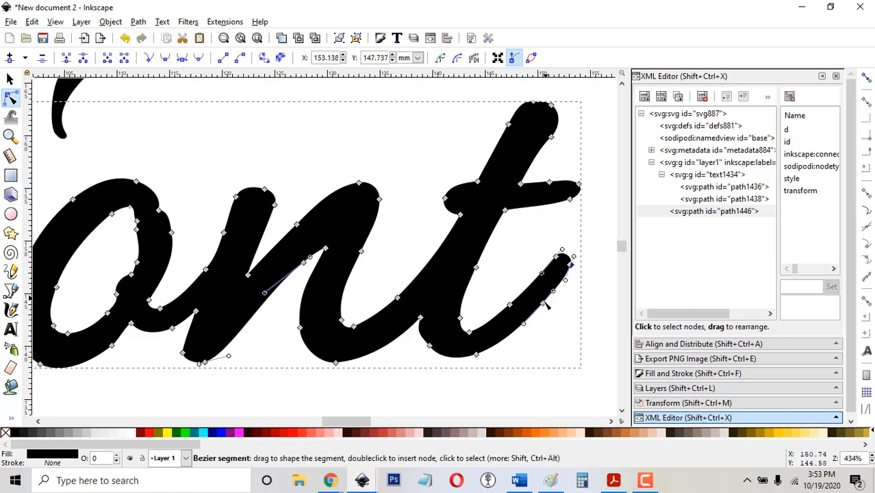
click(570, 265)
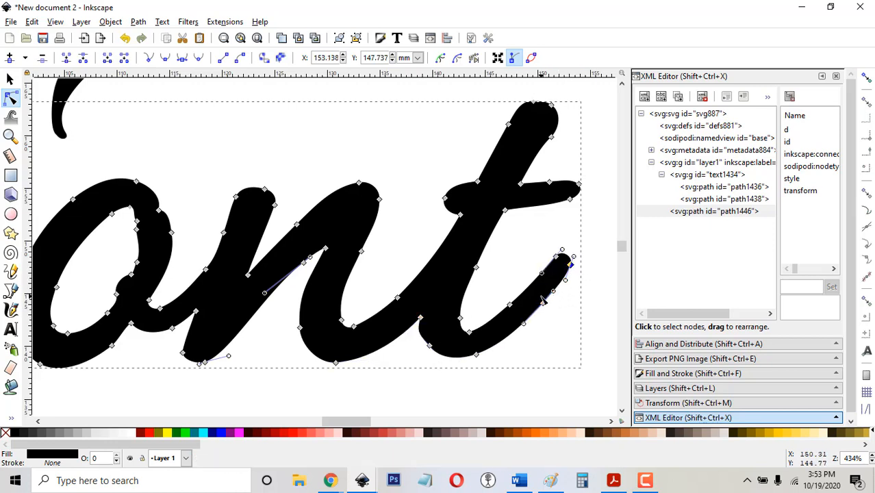
shift+click(544, 305)
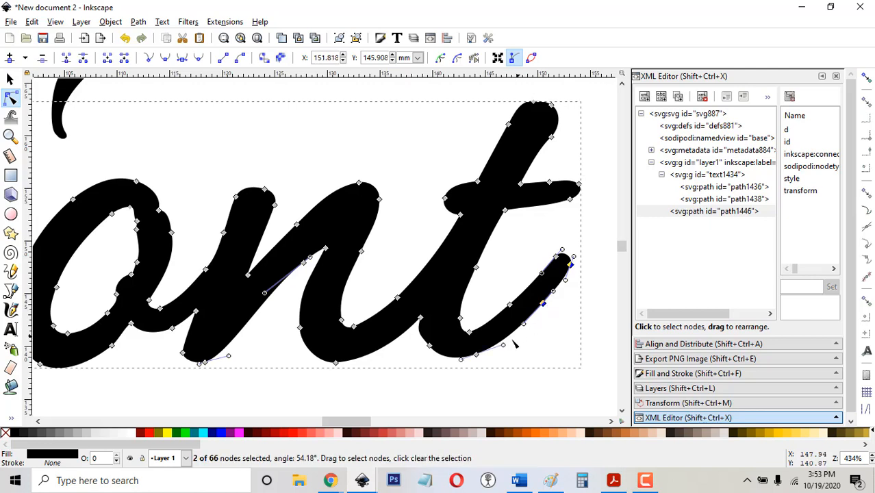
shift+click(476, 355)
drag(477, 357, 481, 362)
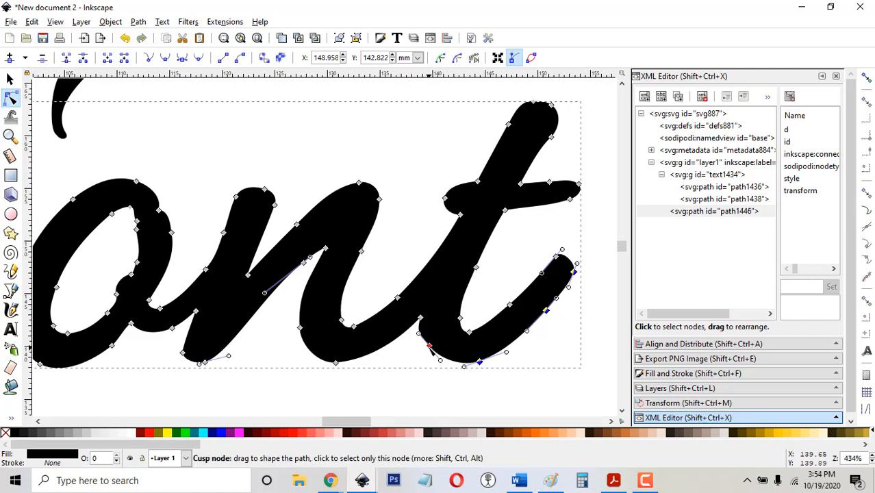
drag(426, 350, 423, 354)
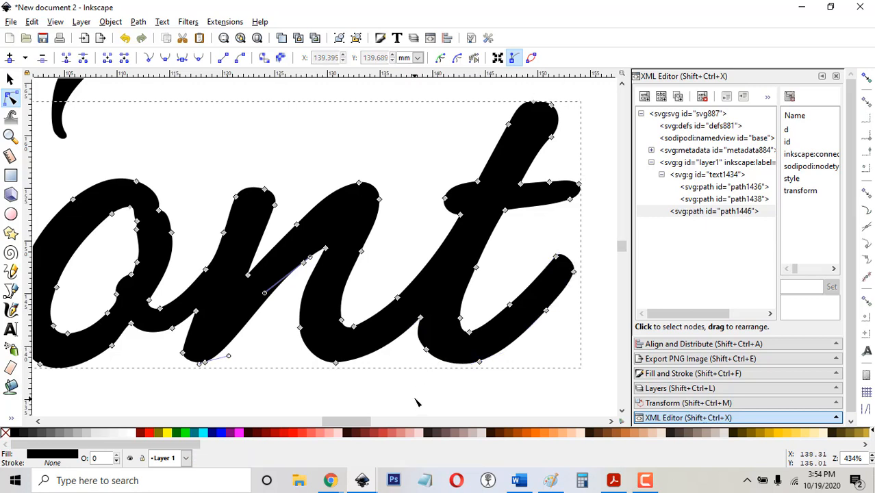
click(416, 402)
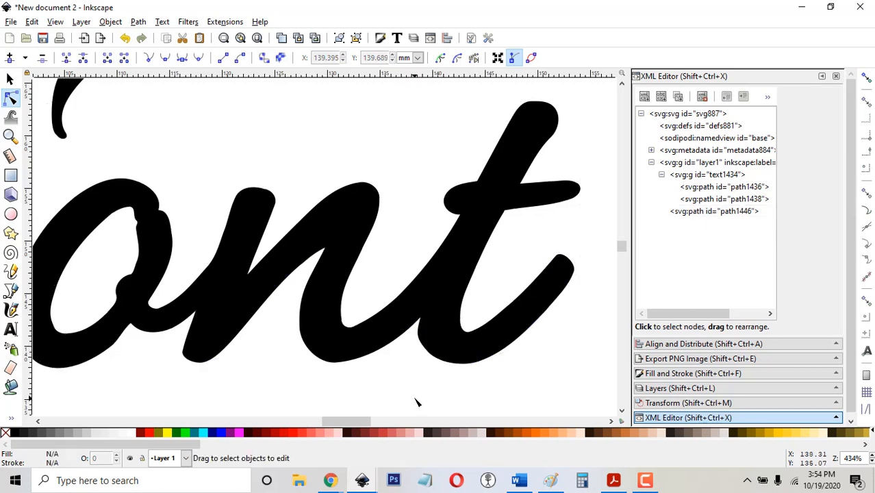
Switch the Paint Bucket's grow/shrink unit to px.
click(10, 386)
click(277, 59)
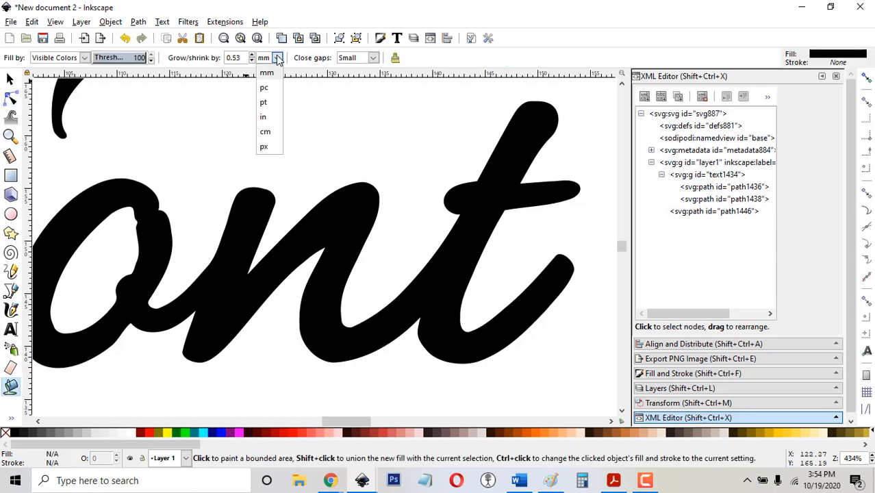
click(269, 150)
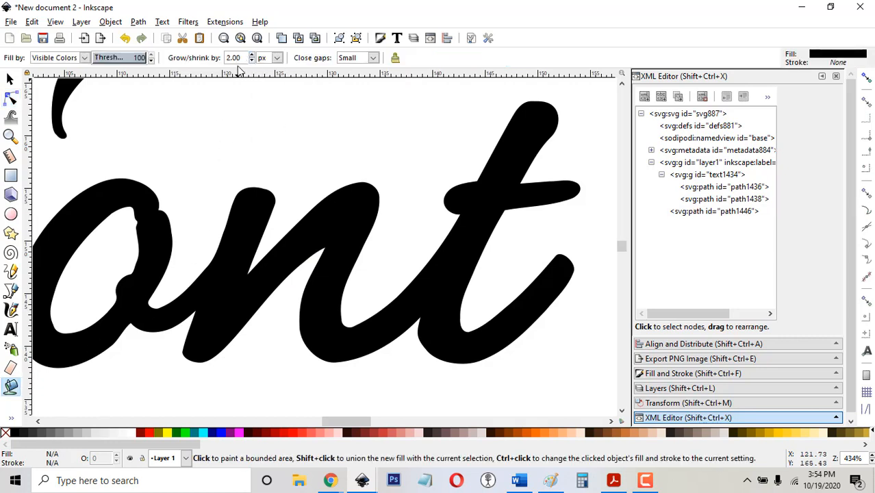
Thicken the stroke joining o and n by lowering the corner node beneath it and raising the nodes on its upper edge.
click(10, 99)
click(176, 318)
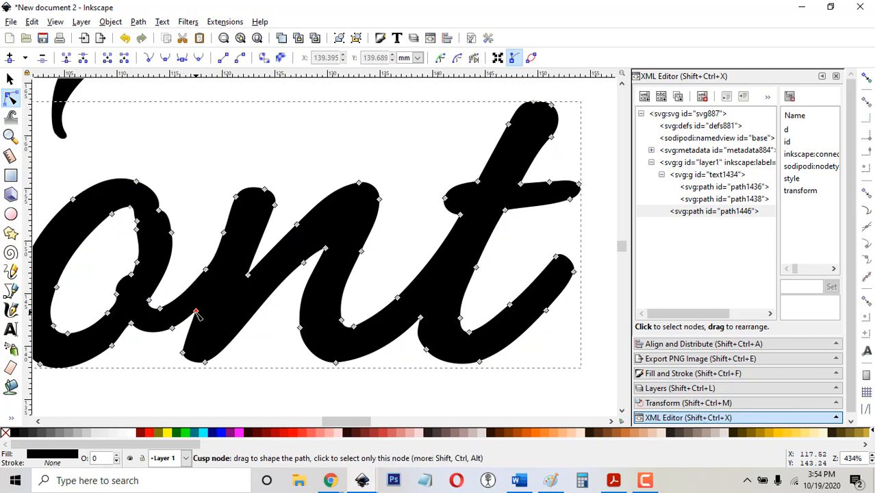
drag(195, 313, 151, 300)
click(244, 375)
click(247, 375)
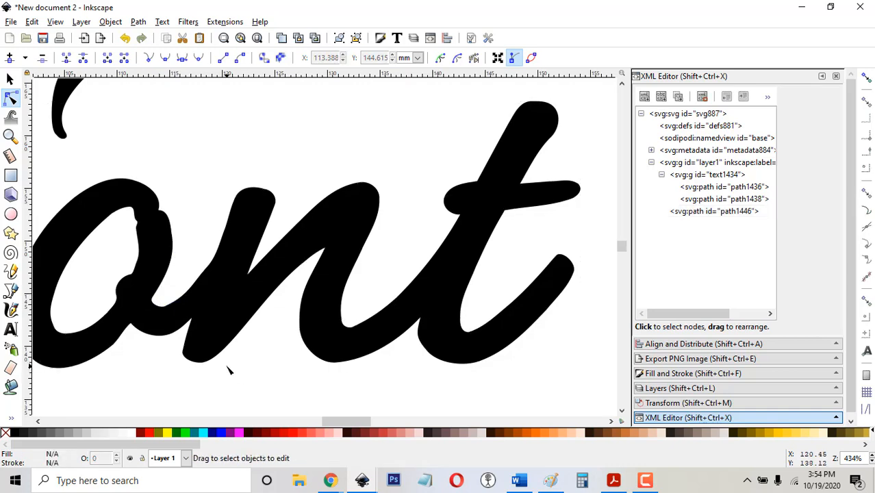
Delete the extra node on the upper edge where the o's stroke meets the n, and lower the corner node beneath it slightly.
click(207, 281)
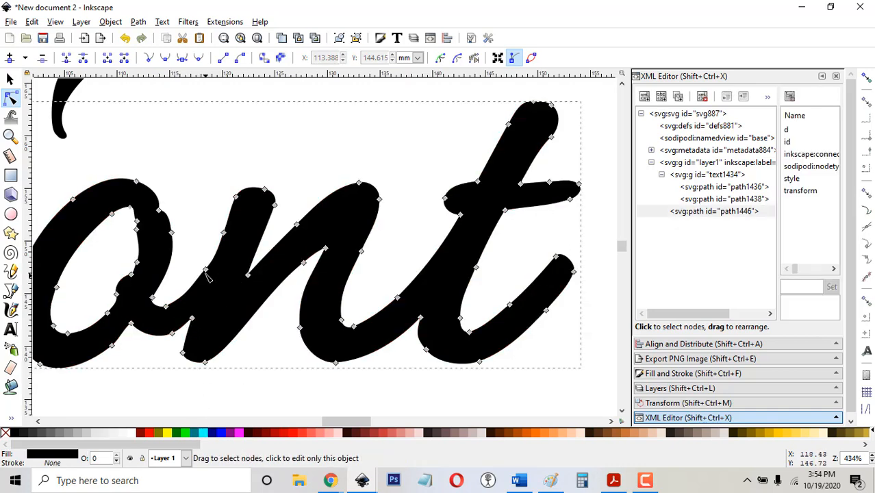
click(206, 271)
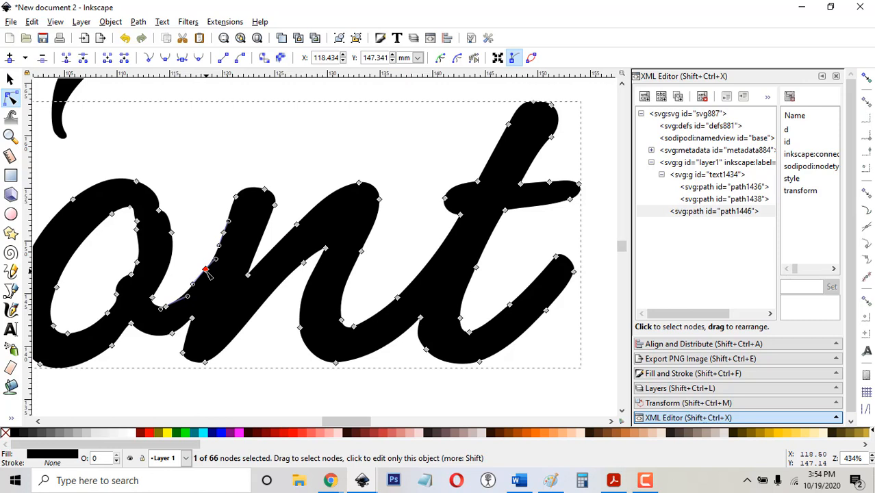
key(Delete)
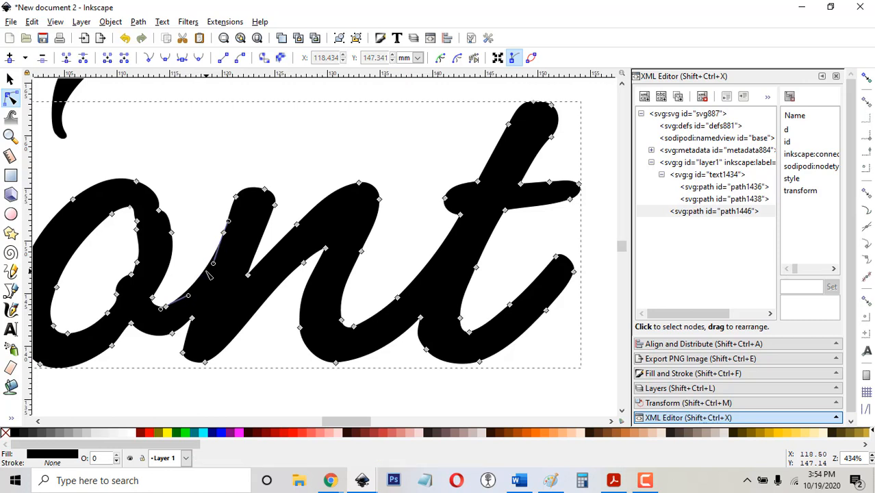
click(193, 322)
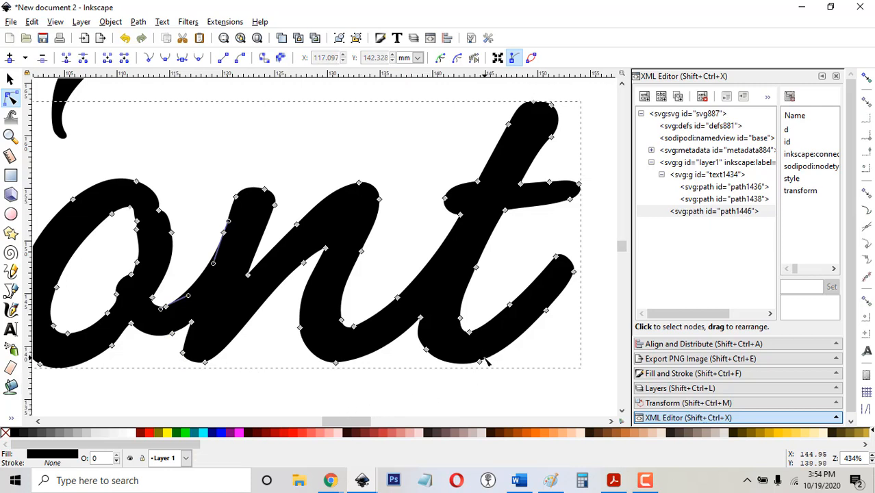
Delete one extra node from the inner bottom curve of the t and one from that of the n.
click(470, 333)
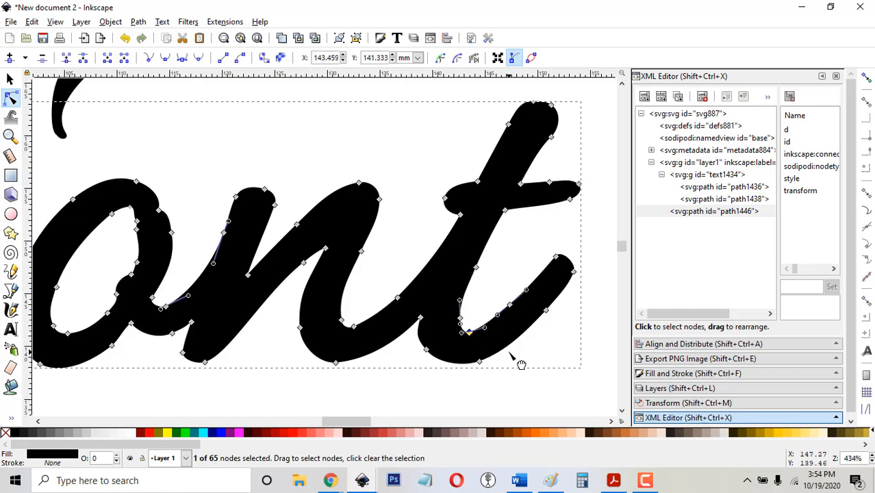
click(516, 379)
click(499, 392)
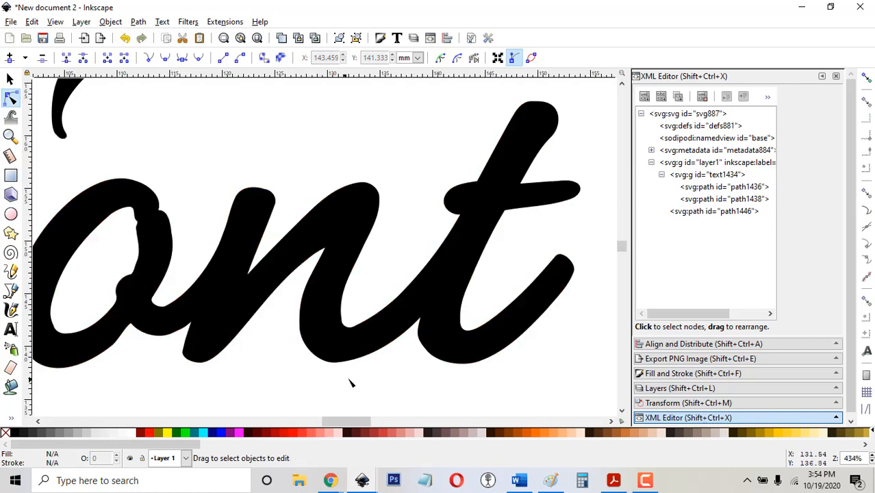
click(363, 340)
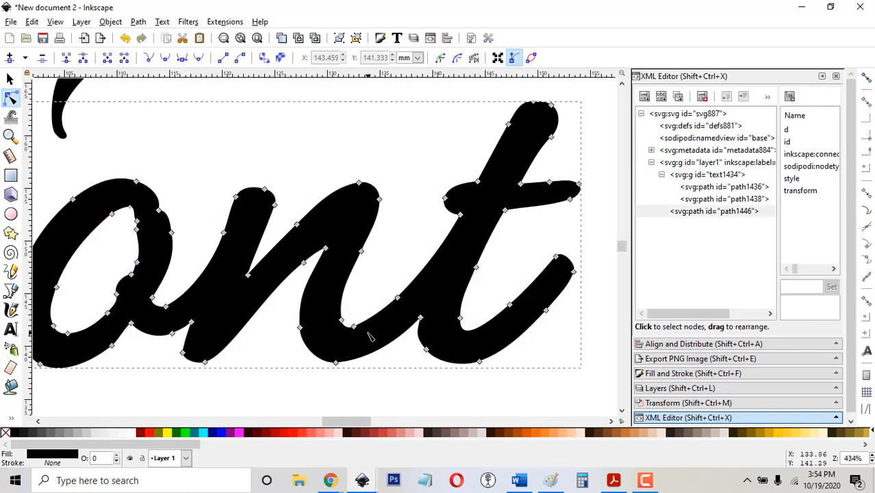
click(405, 388)
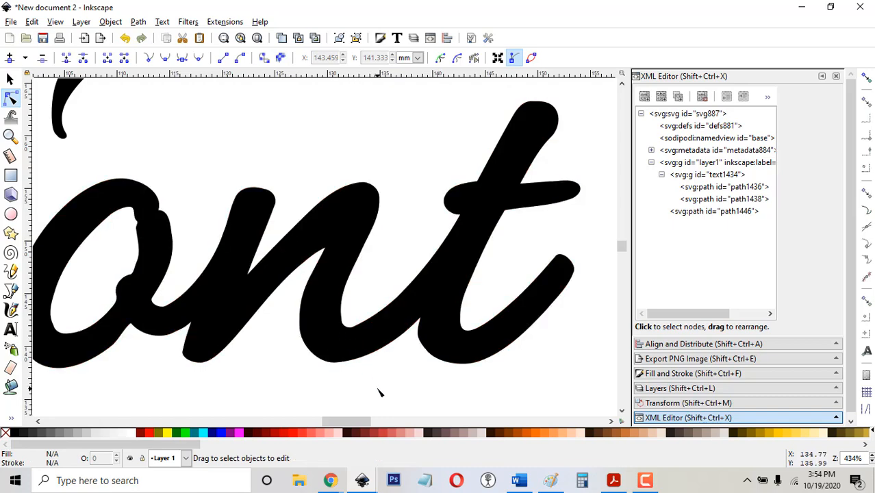
click(371, 347)
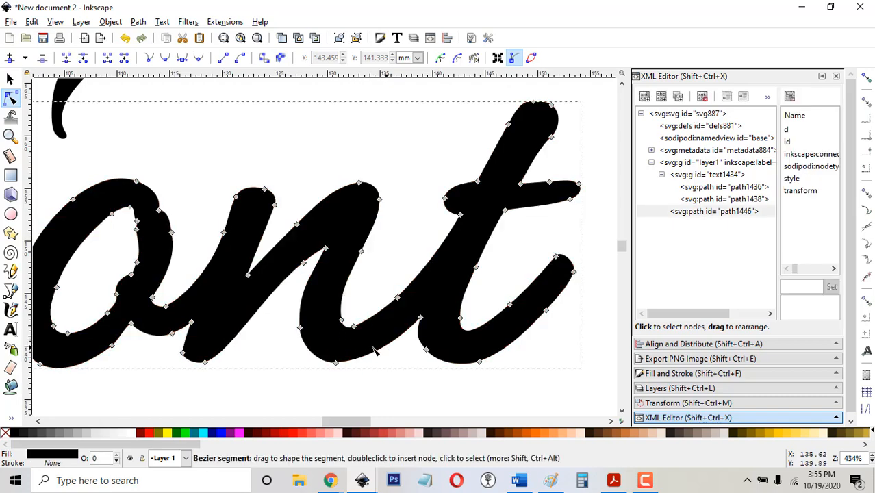
click(341, 321)
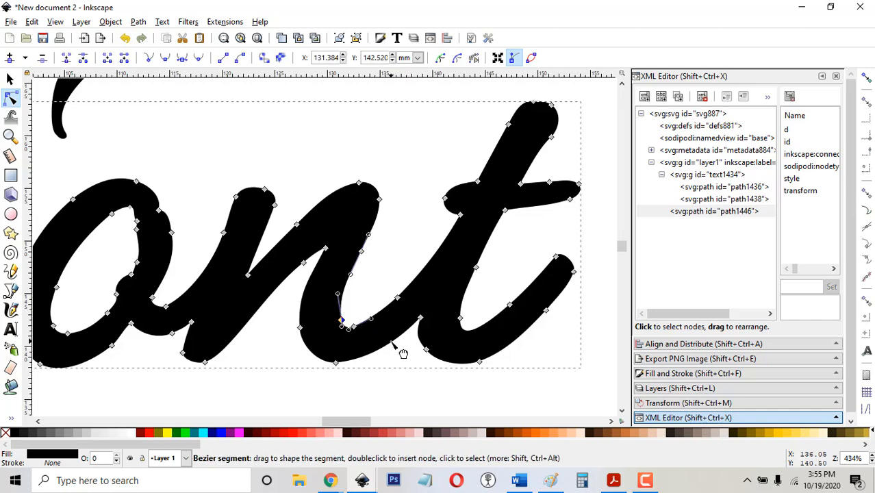
click(402, 382)
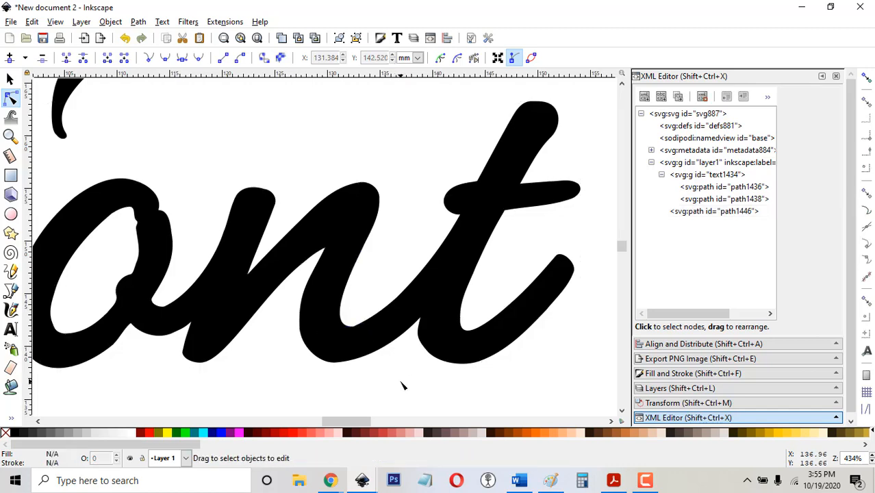
Make the n's remaining inner bottom node symmetric, and delete the extra node higher up on its exit stroke's upper edge.
click(360, 330)
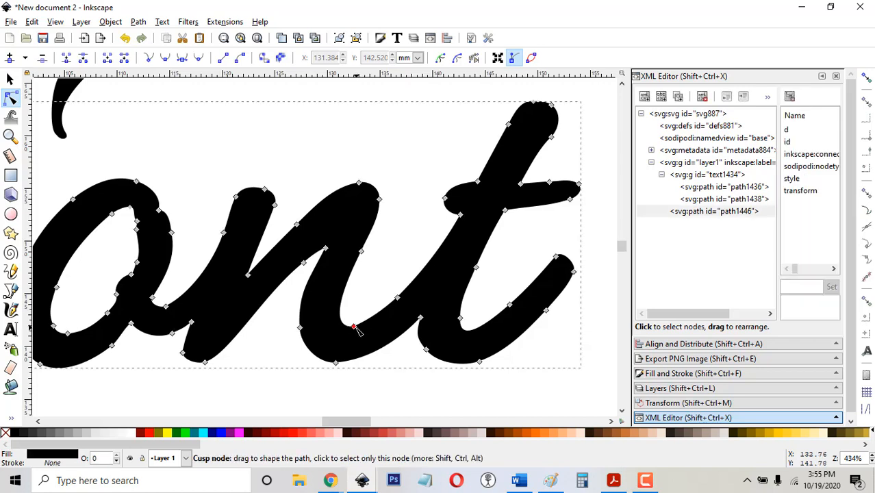
click(354, 328)
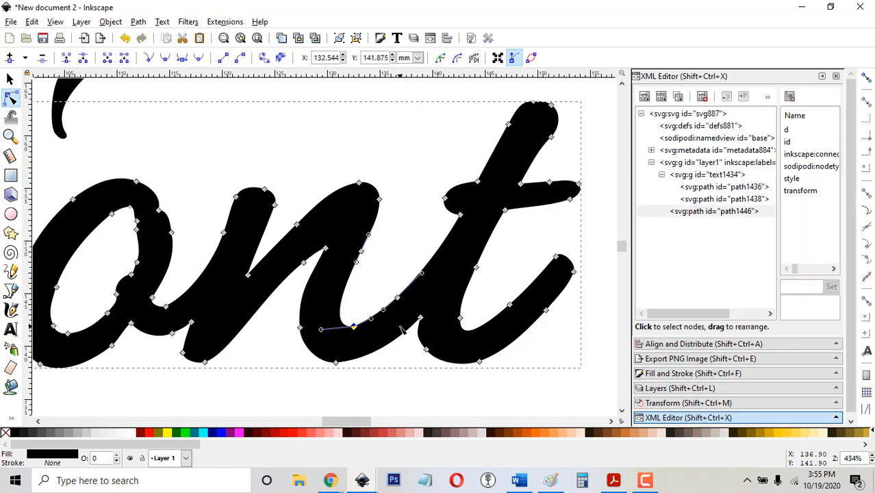
click(183, 60)
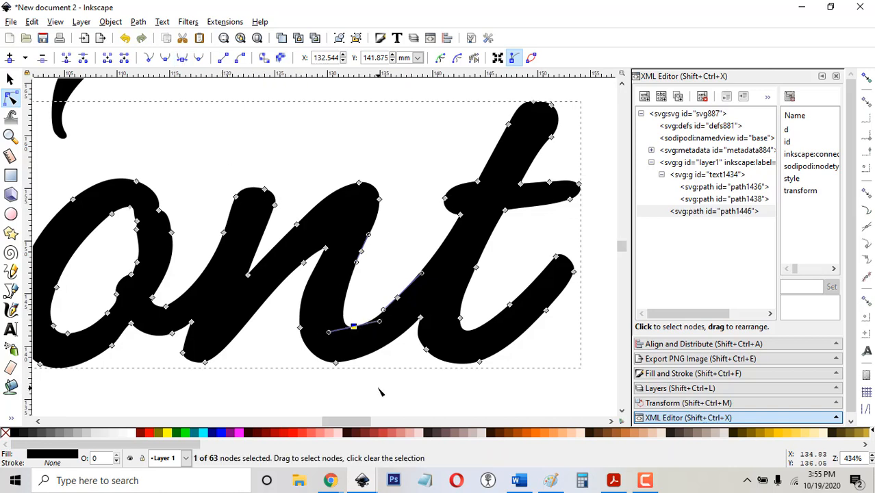
click(380, 392)
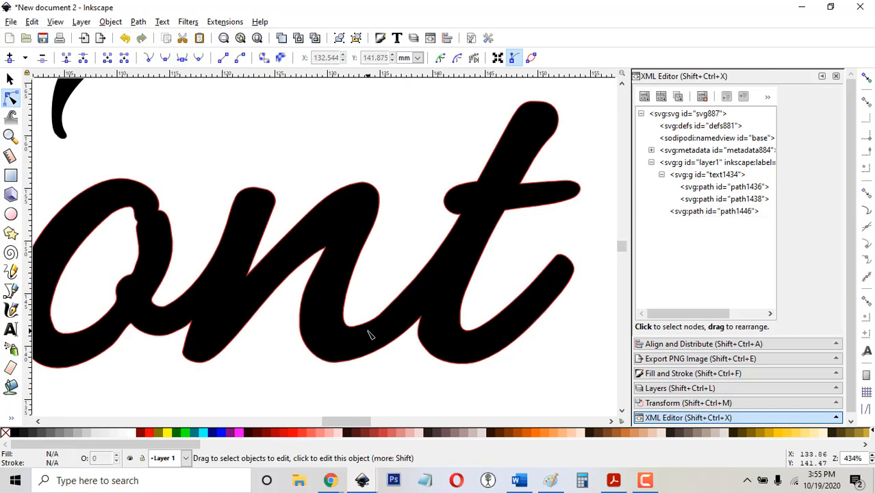
click(398, 299)
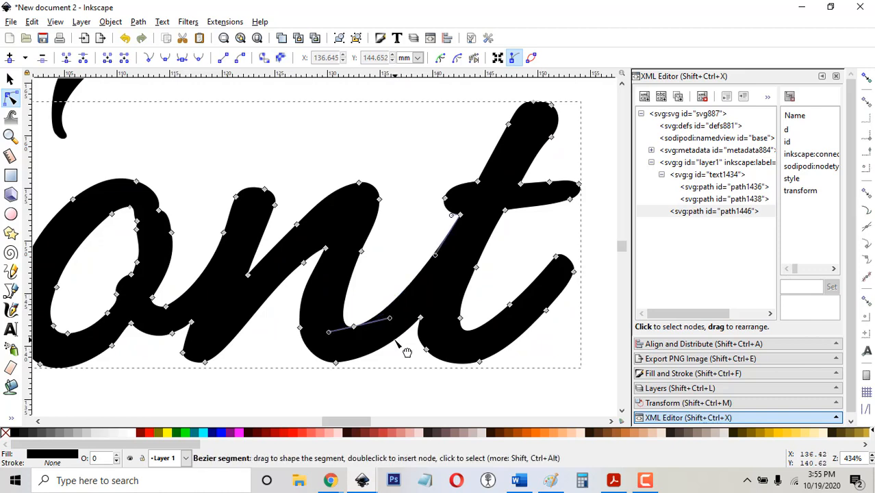
click(418, 380)
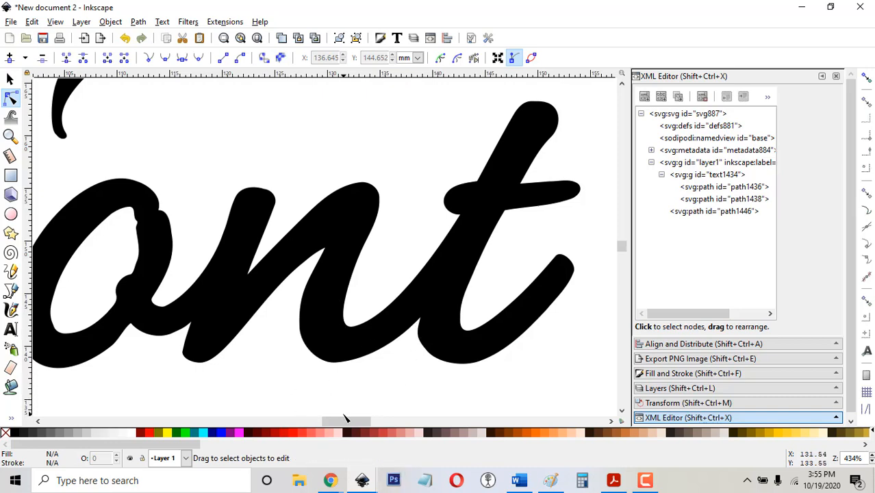
Reshape the o's lower outer edge by pulling down the curve handle of the node where it meets the connecting stroke.
drag(343, 421, 334, 423)
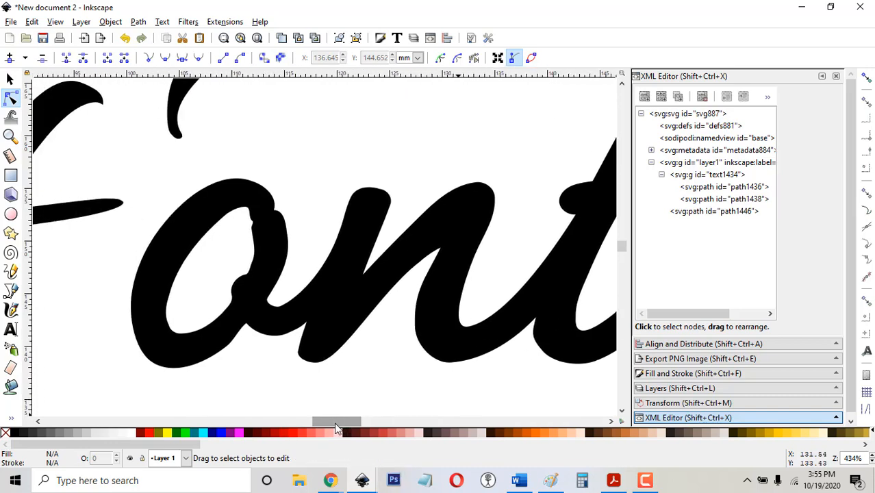
click(233, 349)
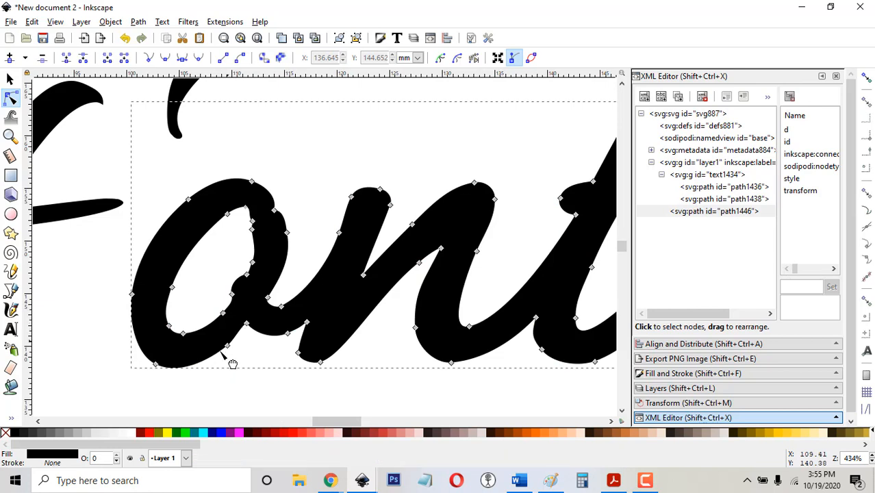
click(246, 325)
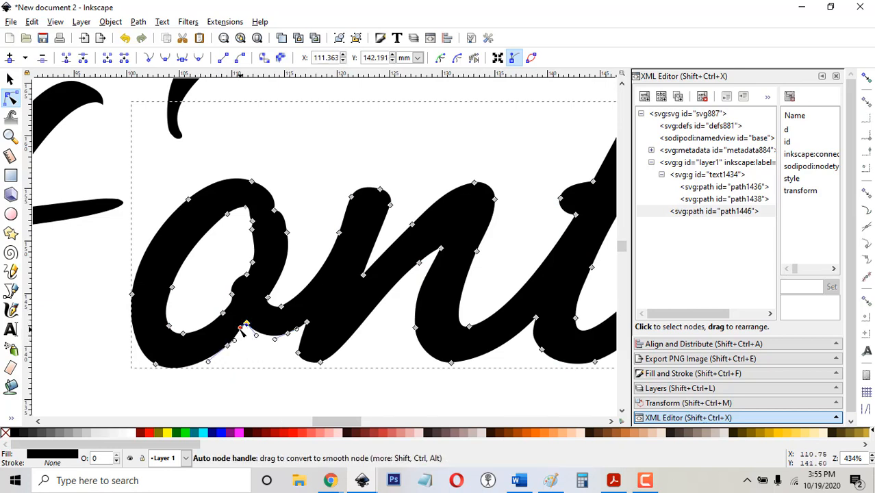
drag(241, 331, 242, 341)
click(280, 387)
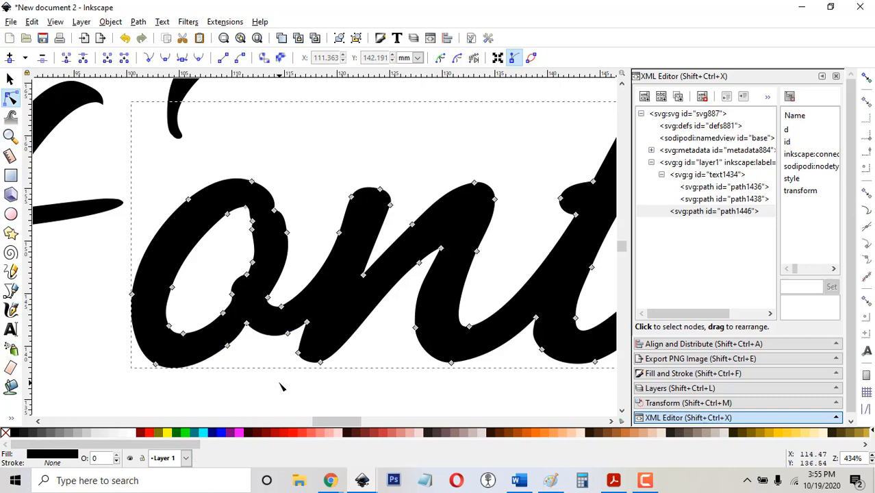
click(280, 387)
Delete the extra node on the o's lower outer edge to smooth its bottom curve.
click(234, 349)
click(228, 346)
click(237, 354)
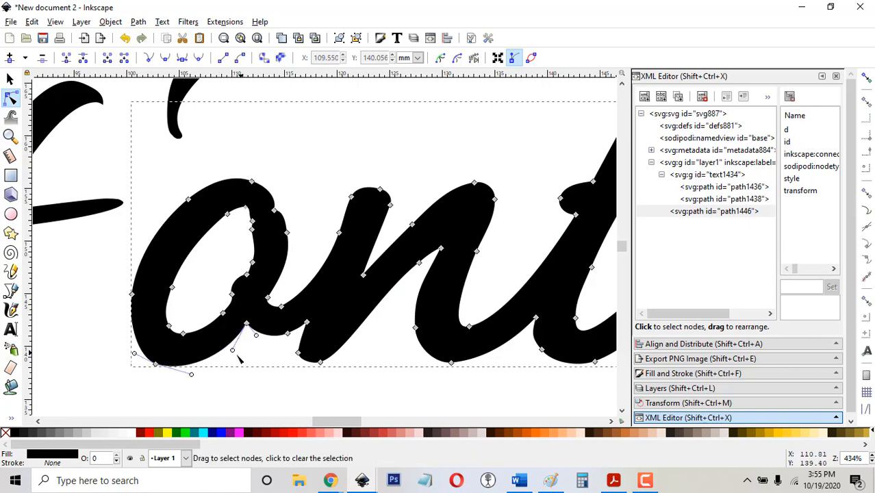
click(280, 390)
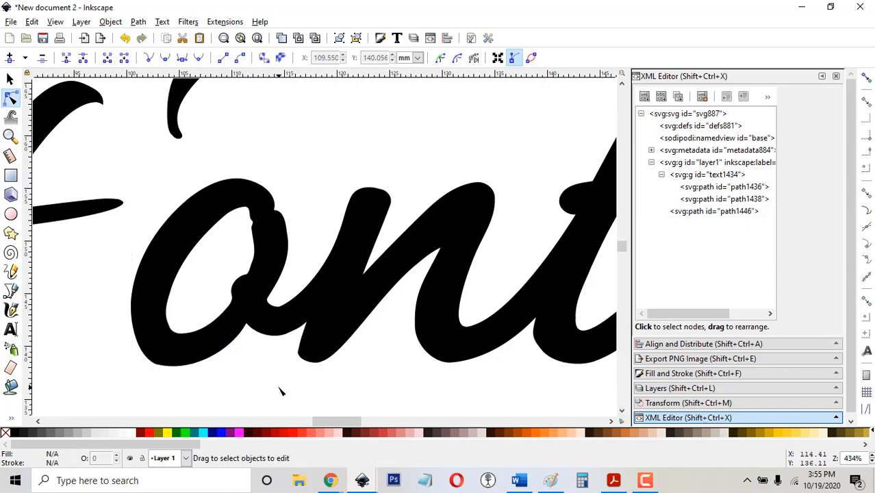
click(232, 358)
Bring the whole letter F into view beside the thickened letters.
drag(343, 420, 319, 424)
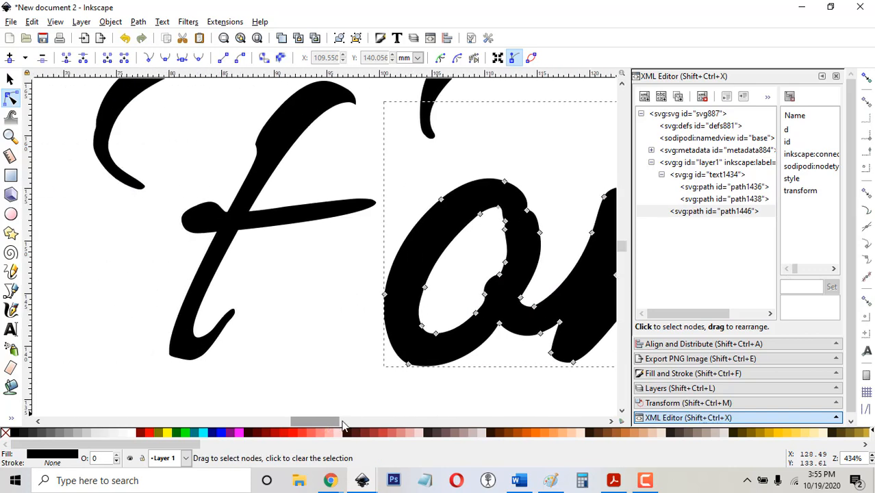
click(871, 464)
click(871, 463)
click(871, 464)
click(871, 463)
click(872, 463)
click(872, 463)
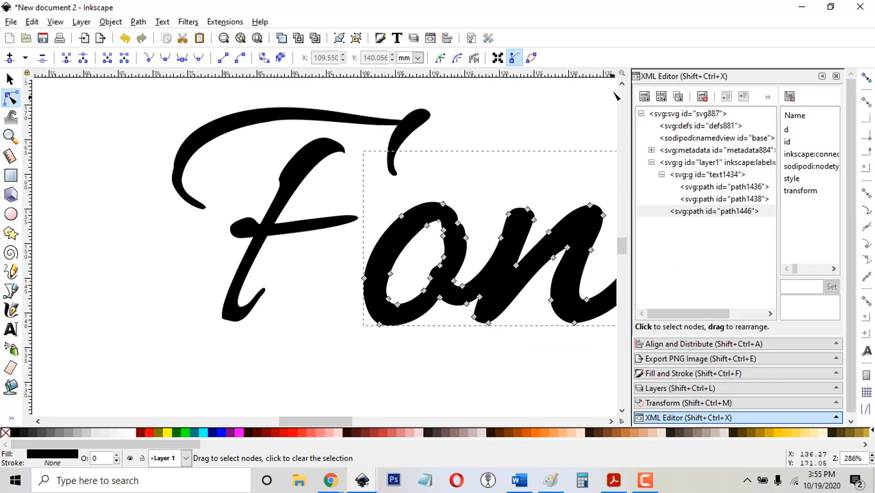
Apply a Dynamic Offset to the letter F and pull its offset handle outward until its strokes match the thickness of the other letters.
click(620, 85)
click(284, 273)
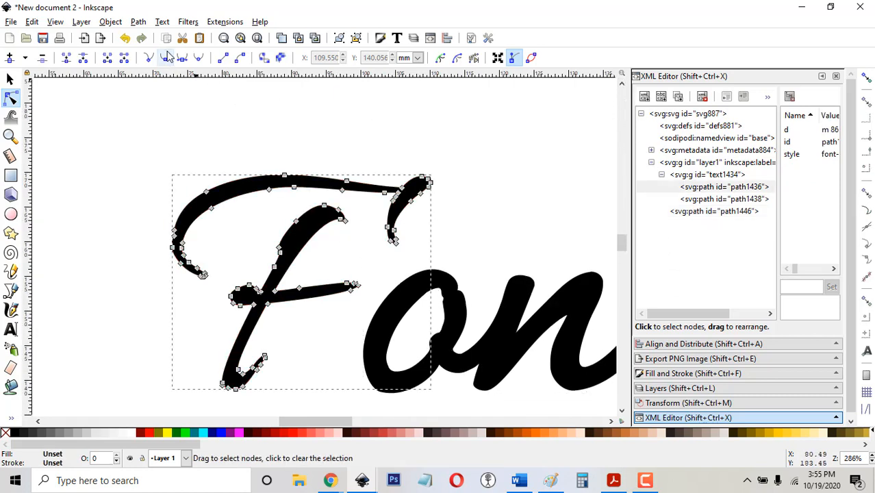
click(139, 22)
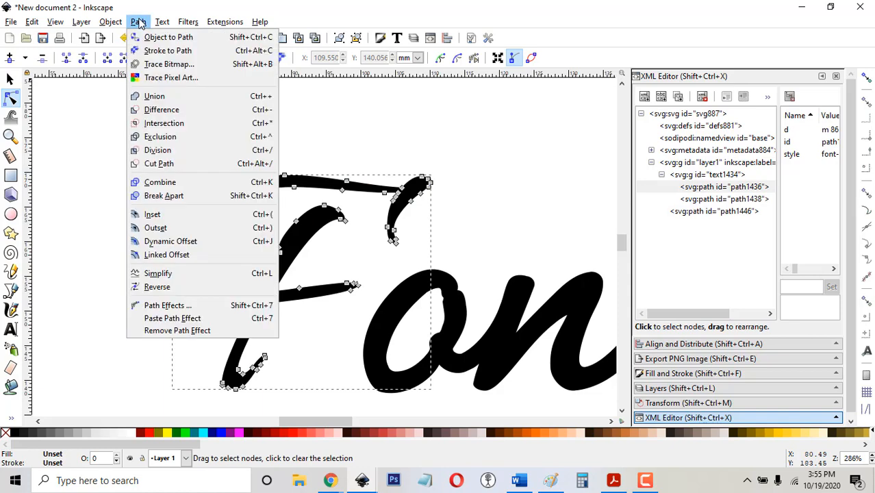
click(170, 241)
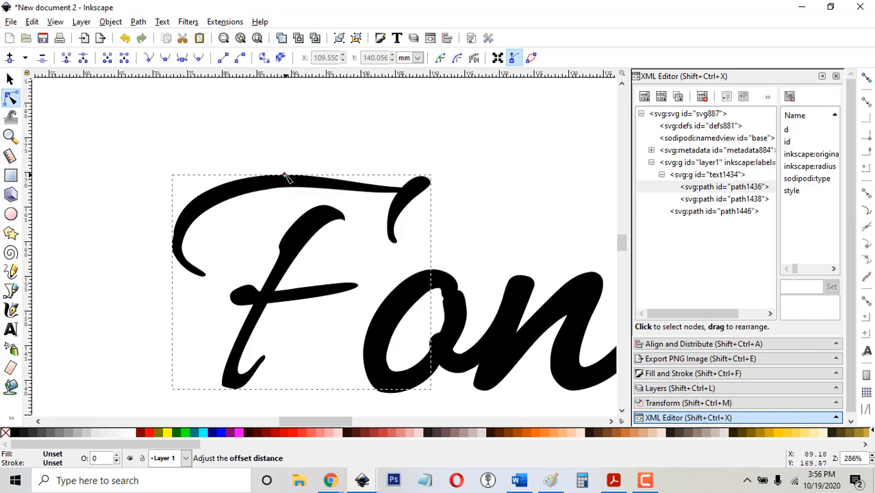
mouse_move(286, 176)
mouse_down()
mouse_move(286, 147)
mouse_move(289, 195)
mouse_move(284, 169)
mouse_up()
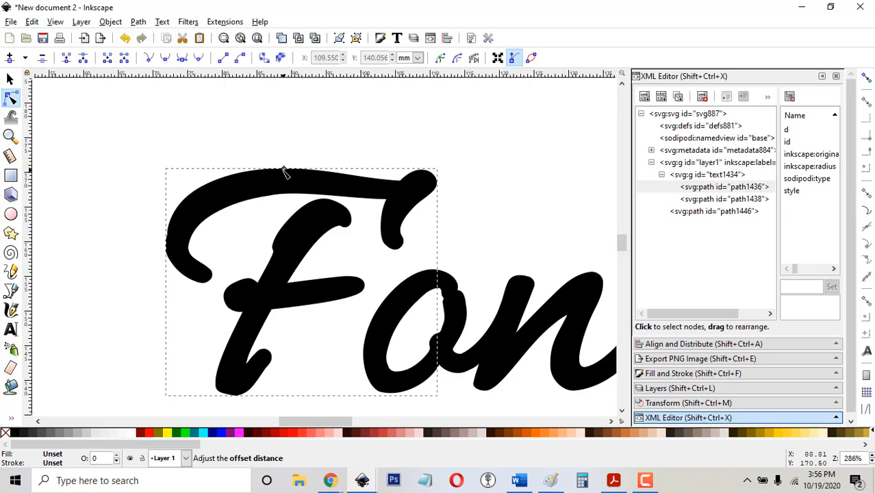
drag(284, 169, 282, 168)
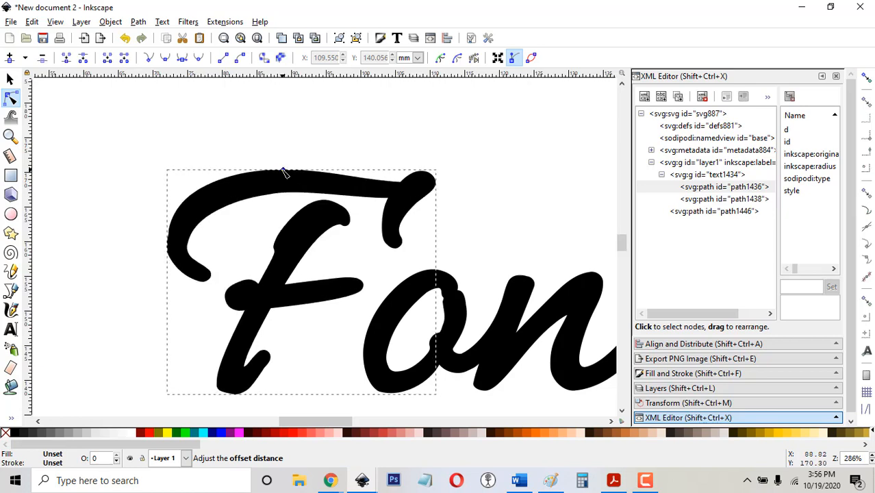
click(326, 400)
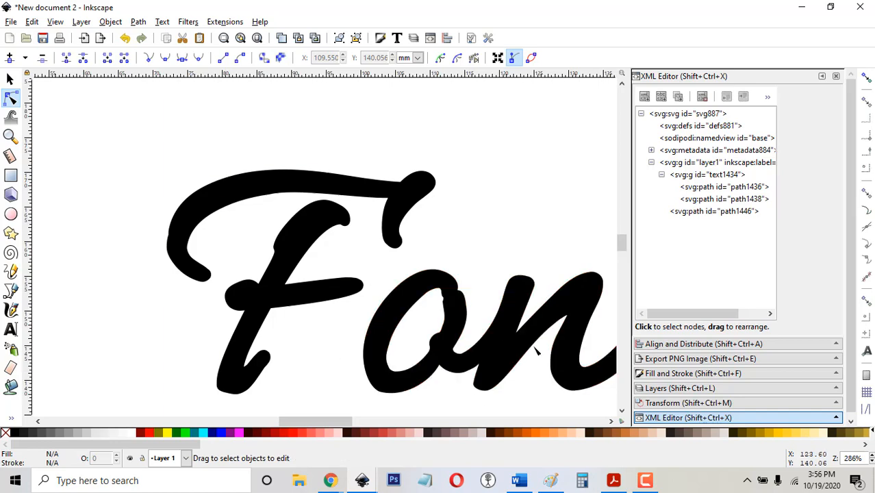
Convert the dynamically offset letter F back to an editable path.
click(274, 287)
click(138, 22)
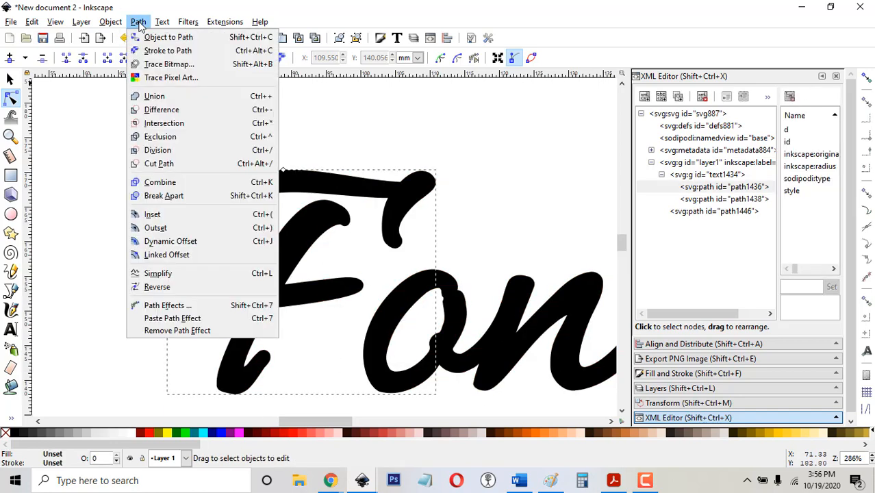
click(184, 43)
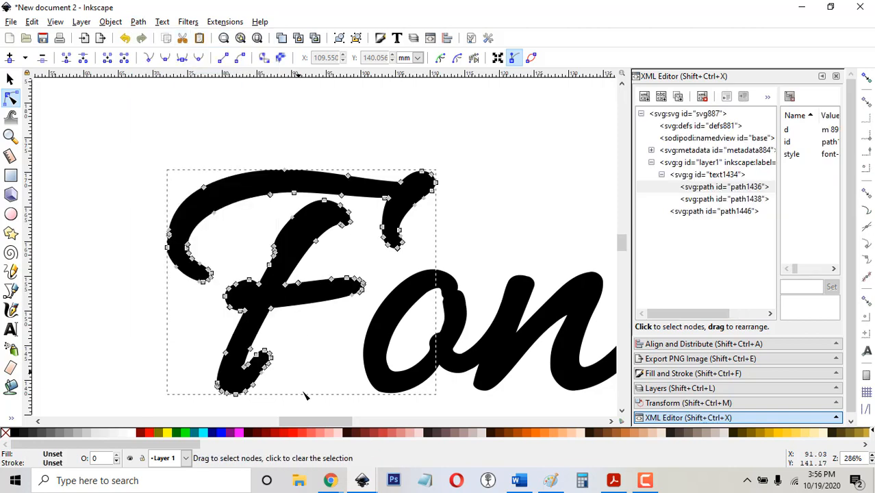
click(320, 399)
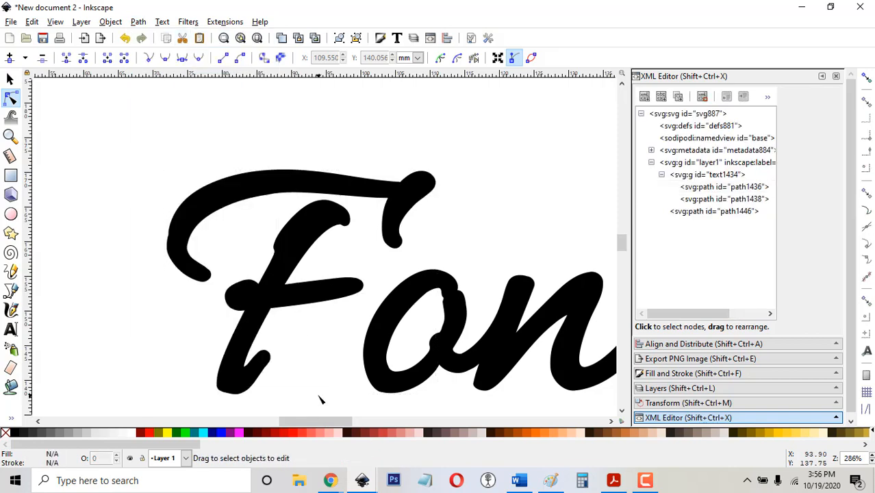
Delete all the nodes of the hooked right end of the F's top stroke.
drag(333, 421, 342, 421)
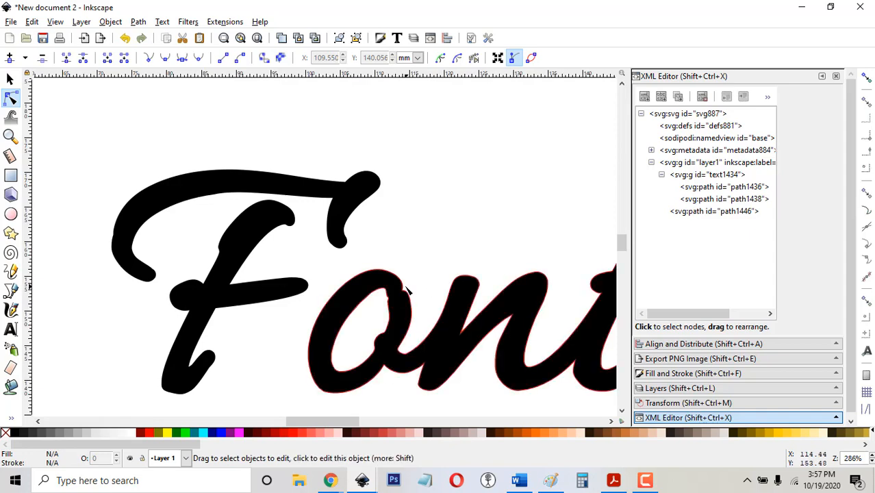
click(241, 263)
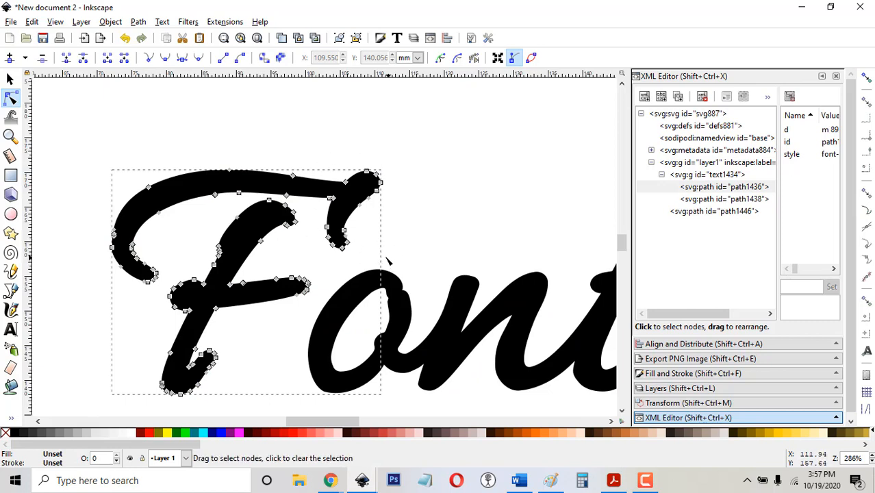
drag(354, 254, 322, 139)
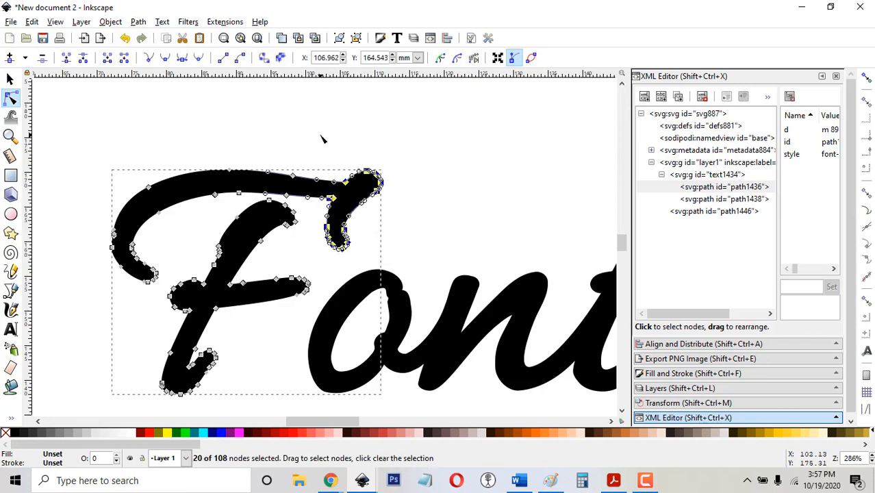
key(Delete)
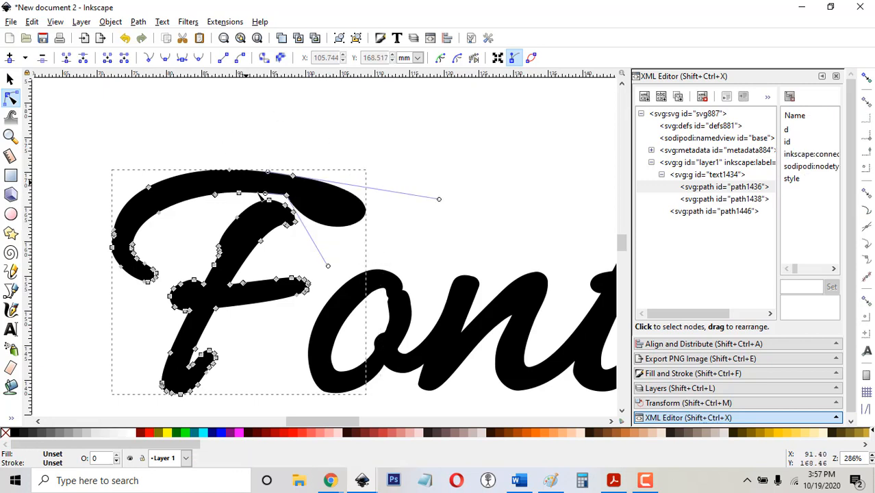
Reshape the right end of the F's top stroke into a long, slim taper reaching above the o by adjusting its two curve handles.
drag(328, 266, 336, 208)
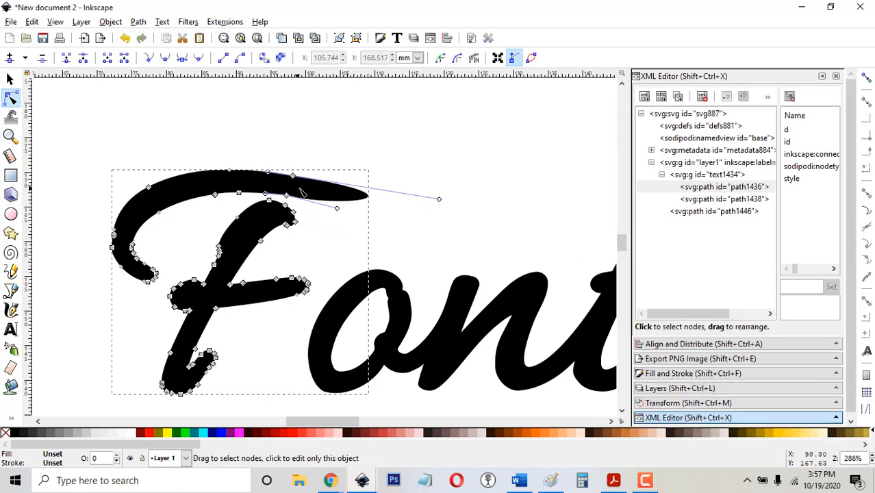
drag(336, 207, 302, 198)
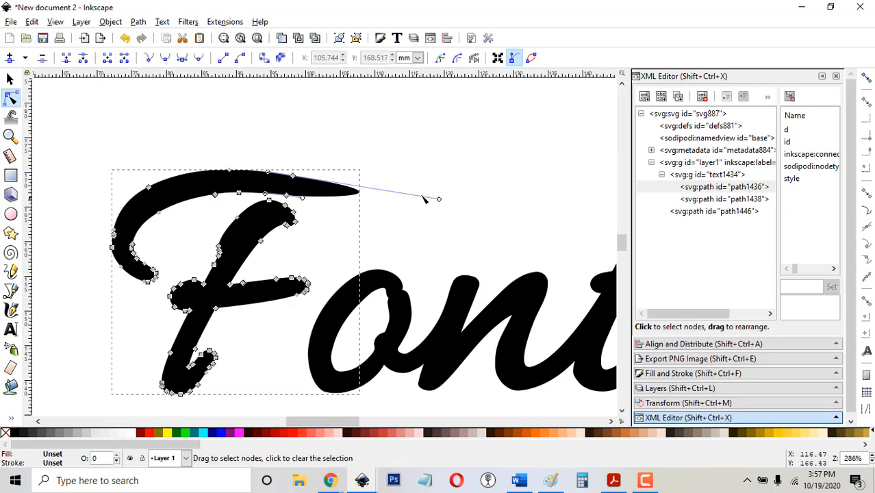
mouse_move(438, 199)
mouse_down()
mouse_move(336, 187)
mouse_move(499, 204)
mouse_up()
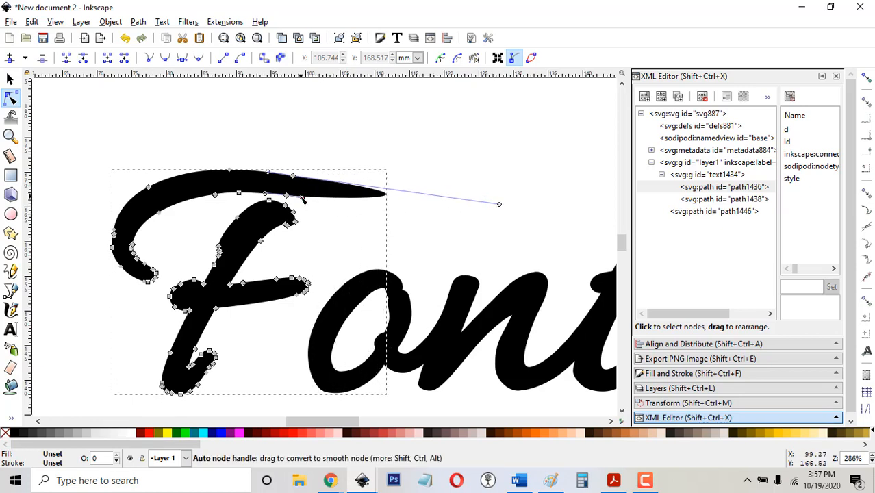
drag(303, 200, 390, 210)
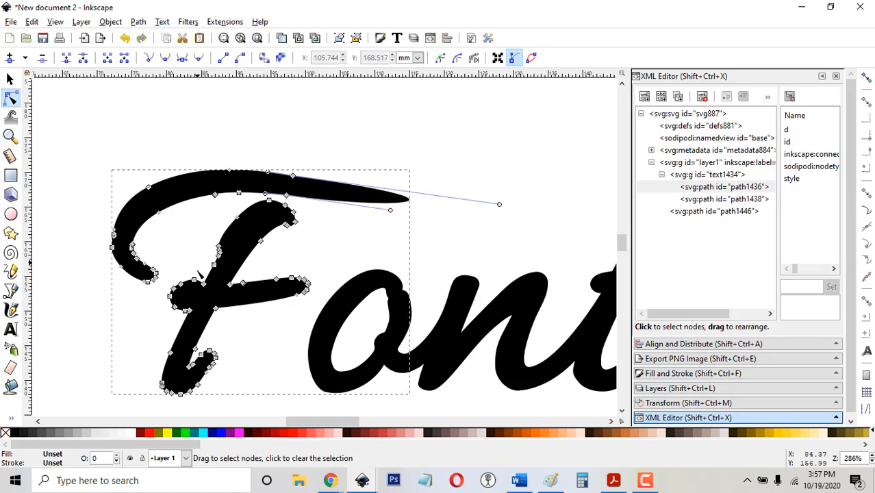
Extend the left end of the F's crossbar slightly outward and shorten its right end by moving their node groups to the left.
drag(198, 261, 163, 326)
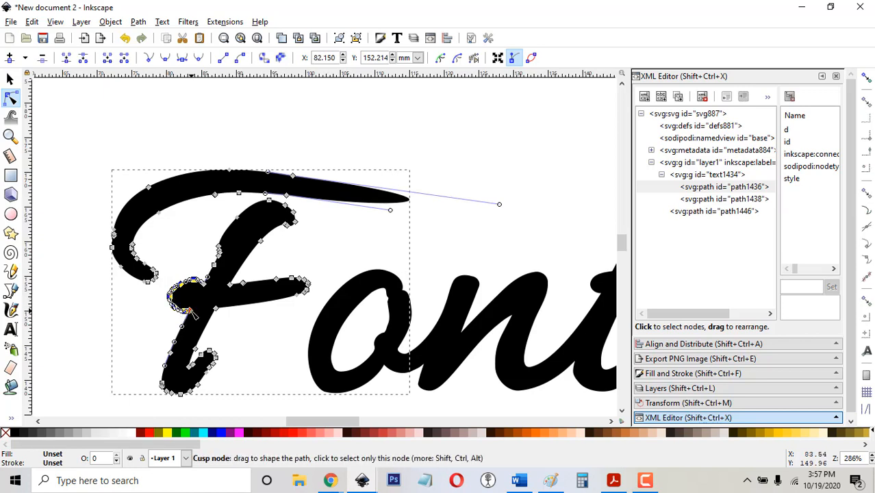
drag(185, 310, 177, 310)
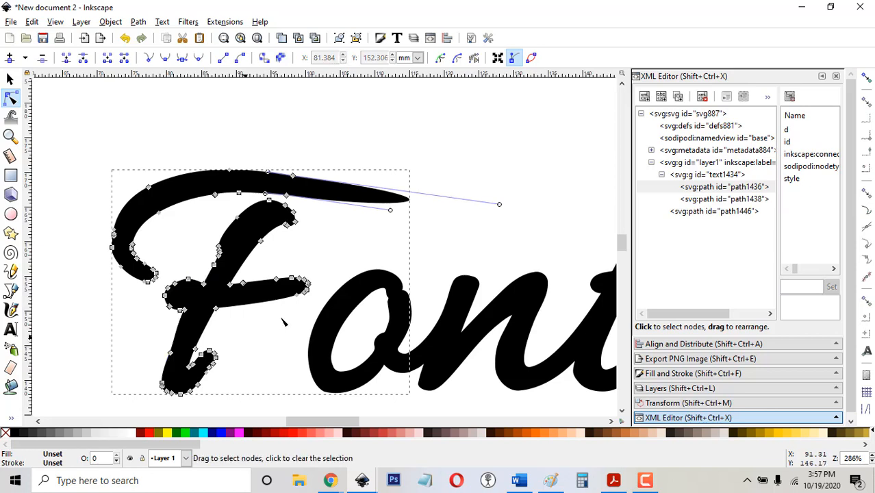
drag(266, 261, 318, 311)
drag(286, 280, 252, 281)
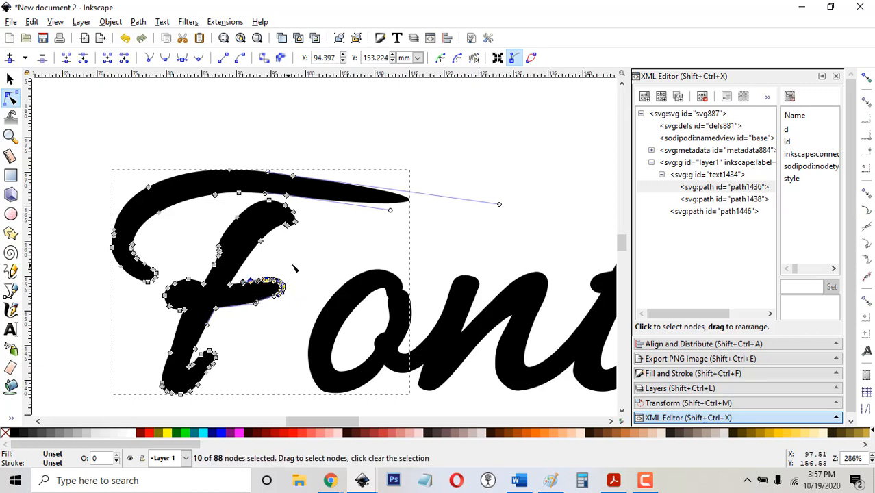
Delete the extra nodes along the upper edge of the F's crossbar, right of the stem, to smooth it.
click(251, 281)
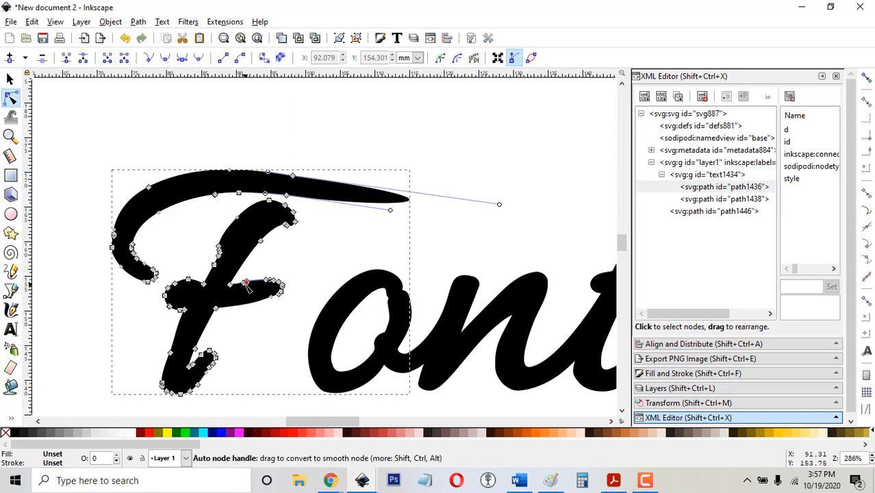
click(256, 325)
click(243, 286)
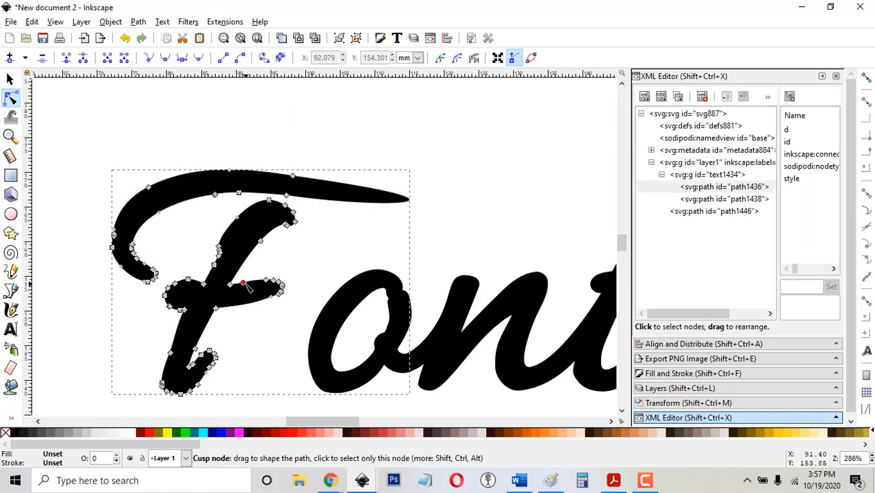
click(244, 284)
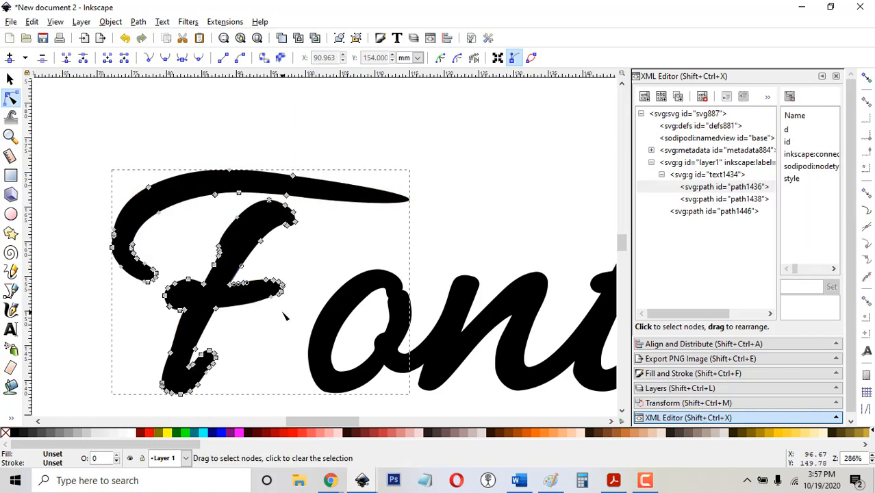
click(242, 282)
key(Delete)
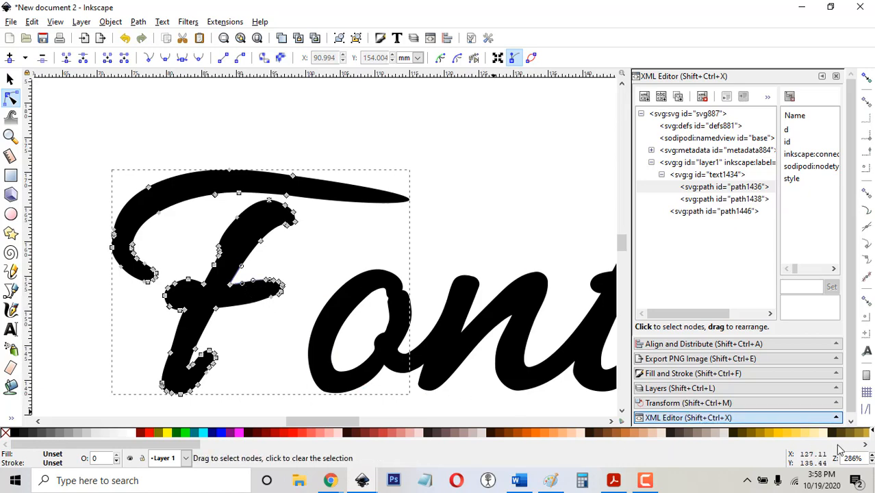
Pop the F out of its group and move it about 6 mm right, close to the o.
click(871, 462)
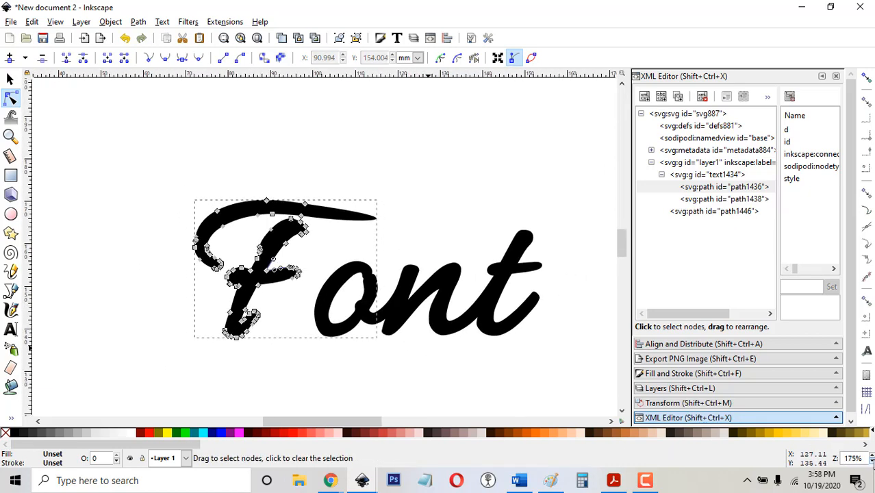
click(404, 320)
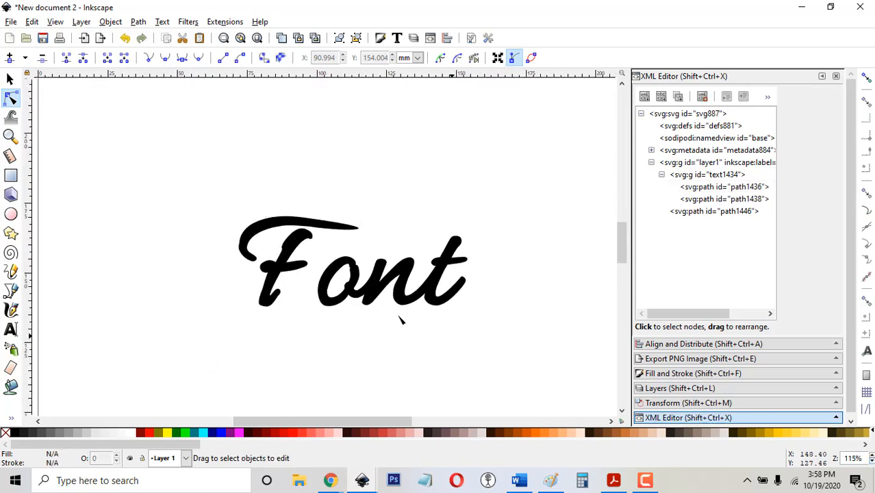
click(10, 79)
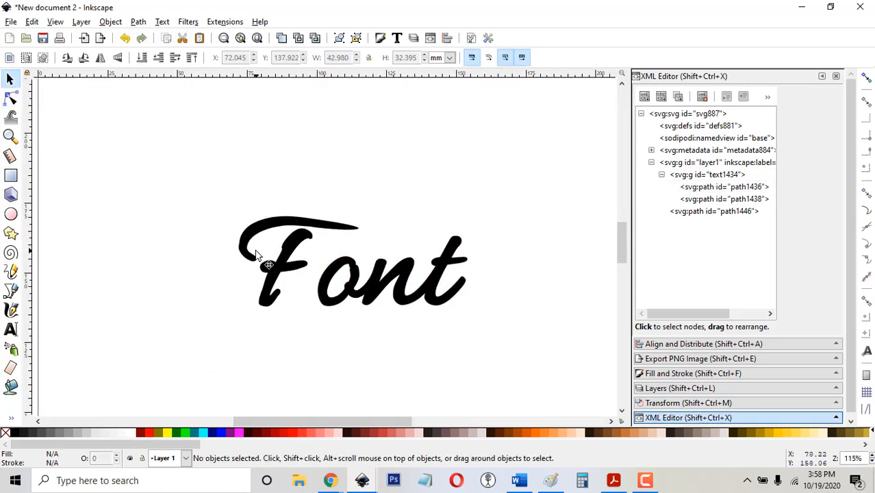
click(289, 274)
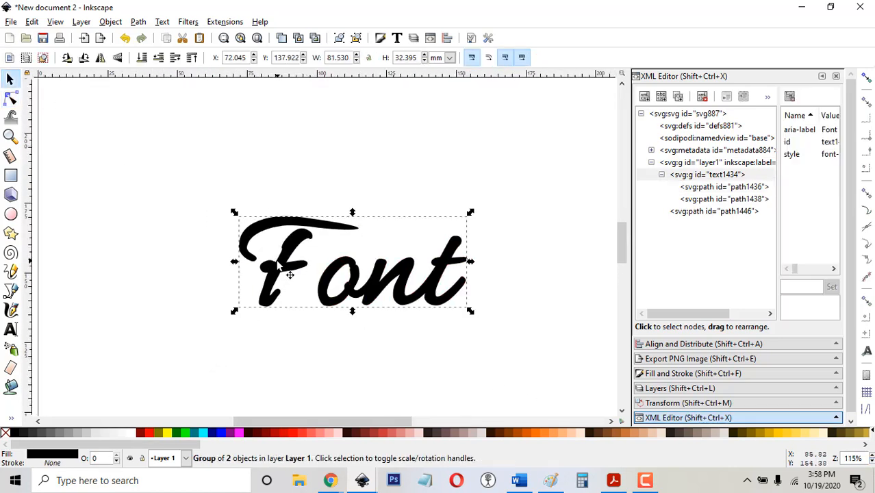
click(106, 22)
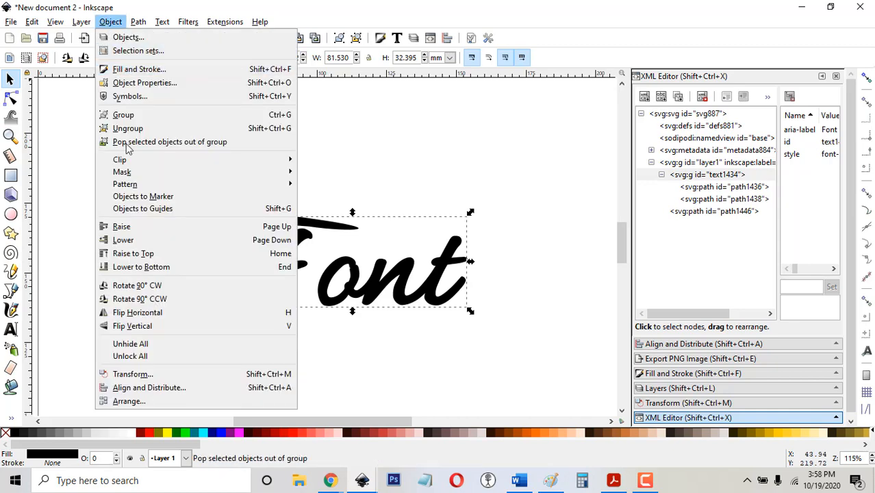
click(113, 142)
click(298, 305)
drag(288, 273, 302, 269)
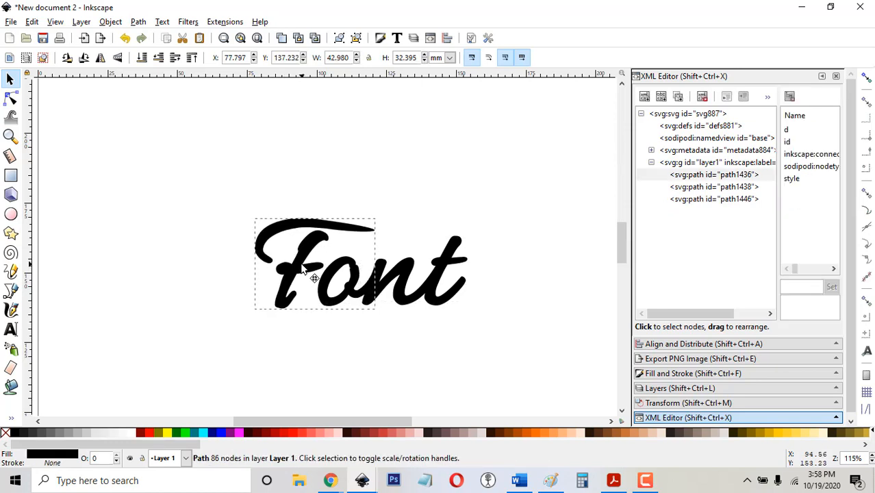
click(487, 324)
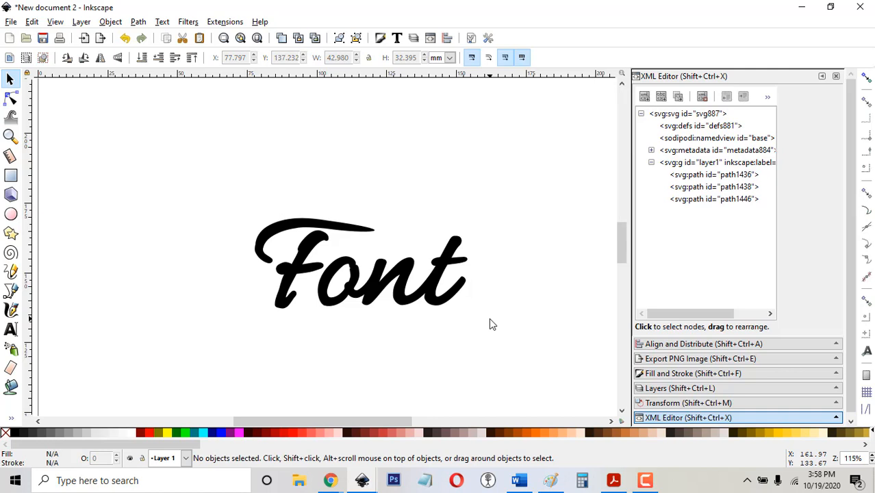
click(10, 386)
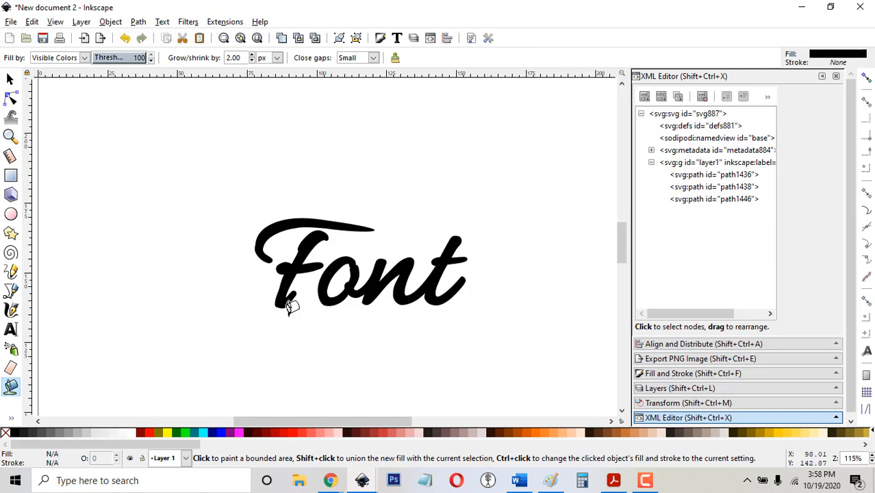
click(139, 23)
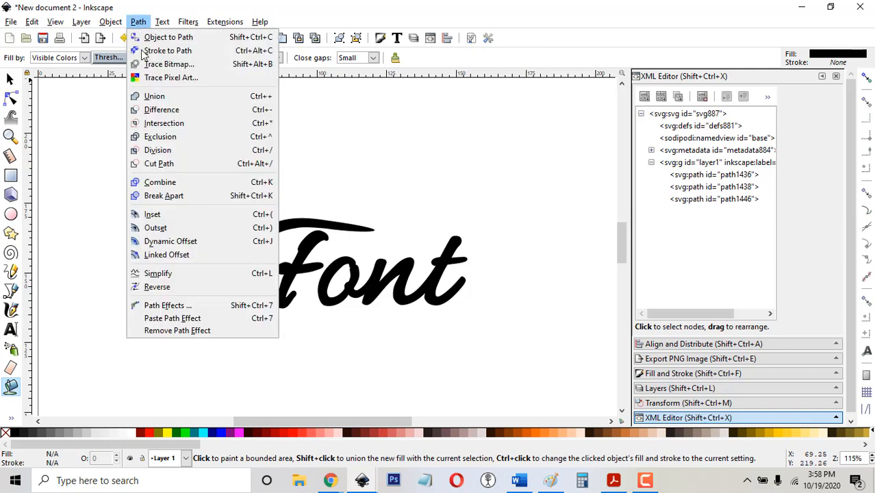
click(189, 241)
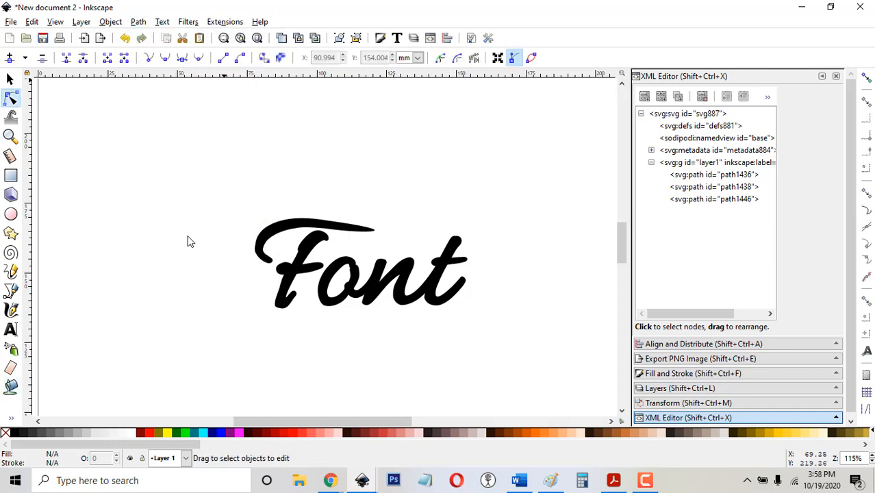
click(332, 280)
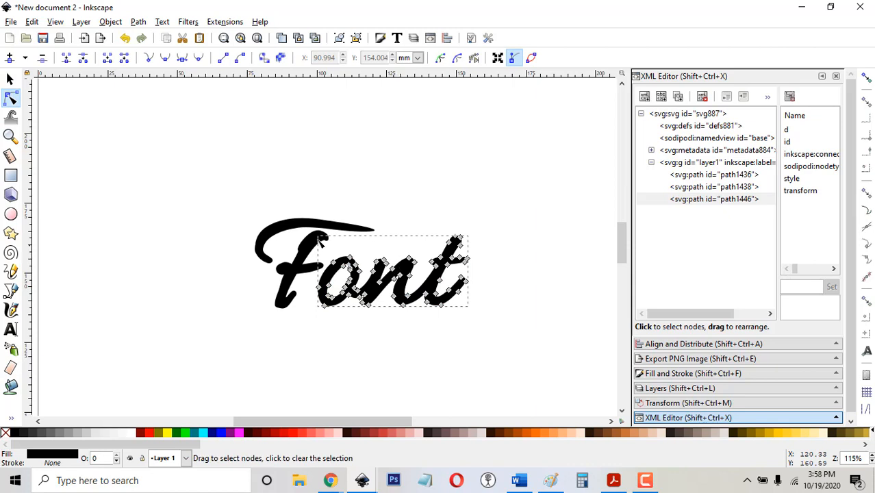
click(491, 350)
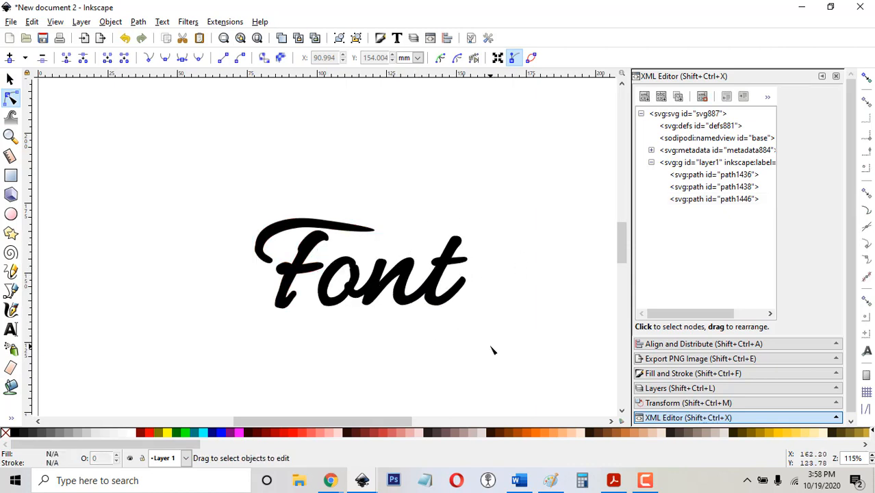